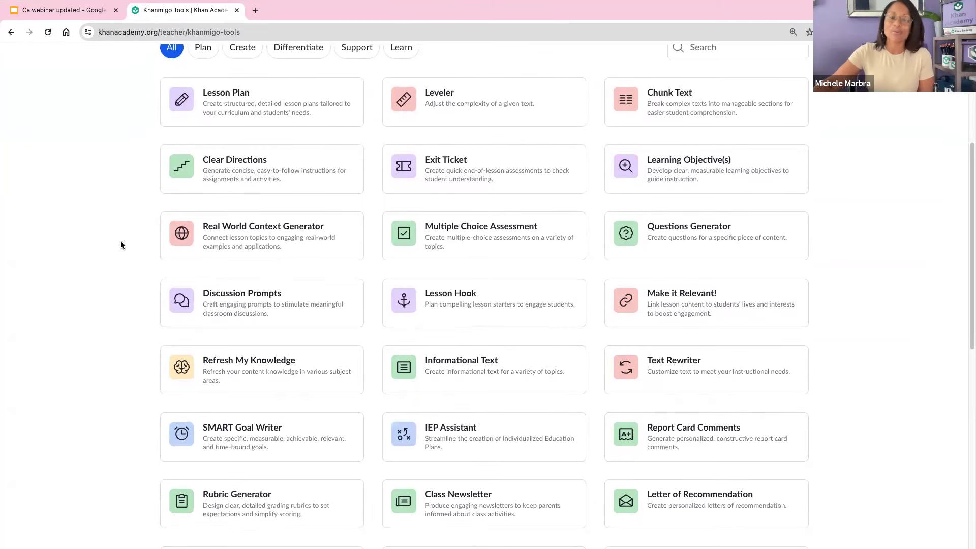
- Browse the Khanmigo Tools by the Plan, Create, Differentiate and Support categories, and return to the full list
scroll(122, 244, down, 2)
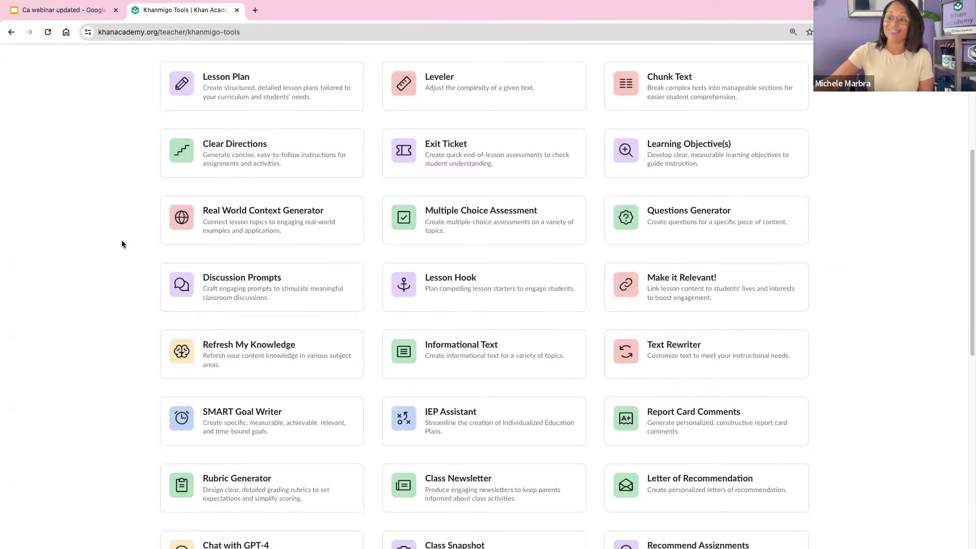
scroll(122, 245, up, 5)
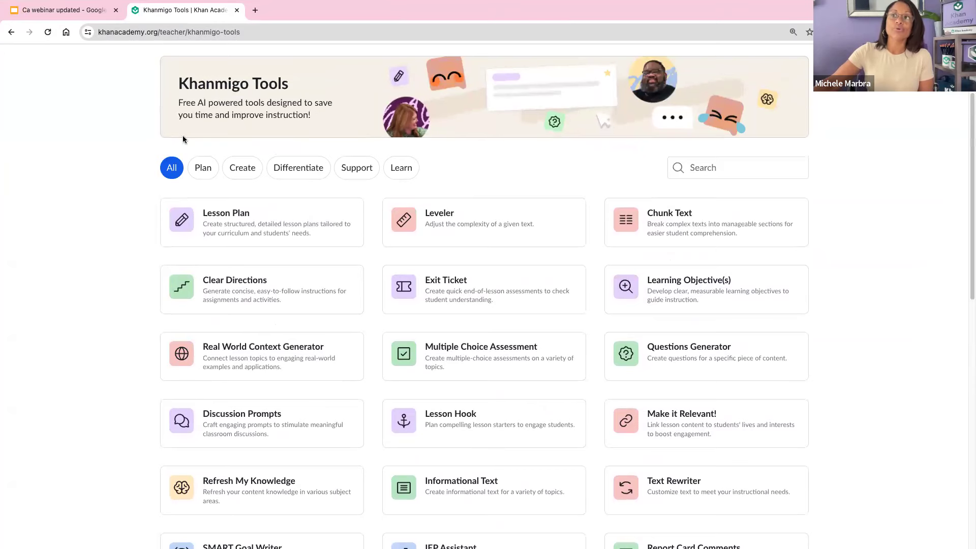
click(202, 169)
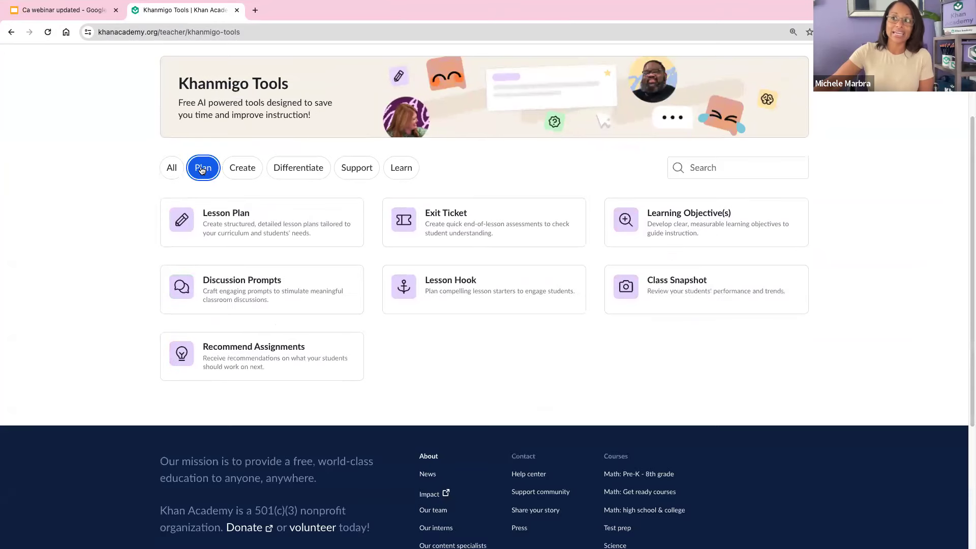
click(244, 169)
click(294, 172)
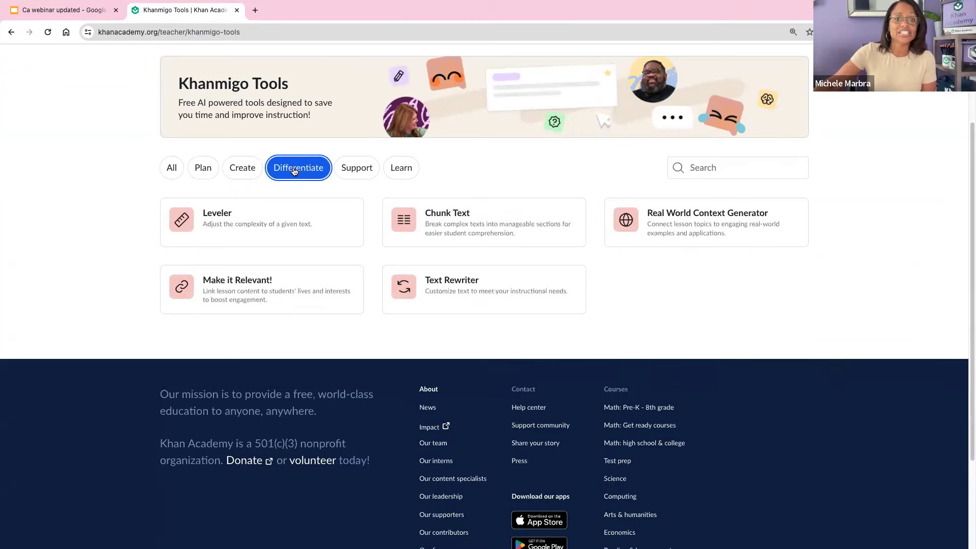
click(358, 172)
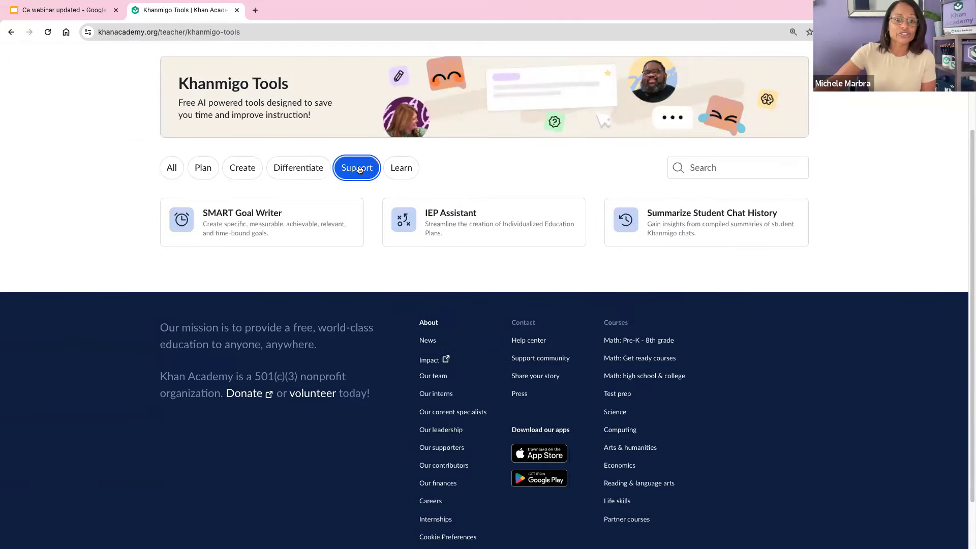
click(182, 171)
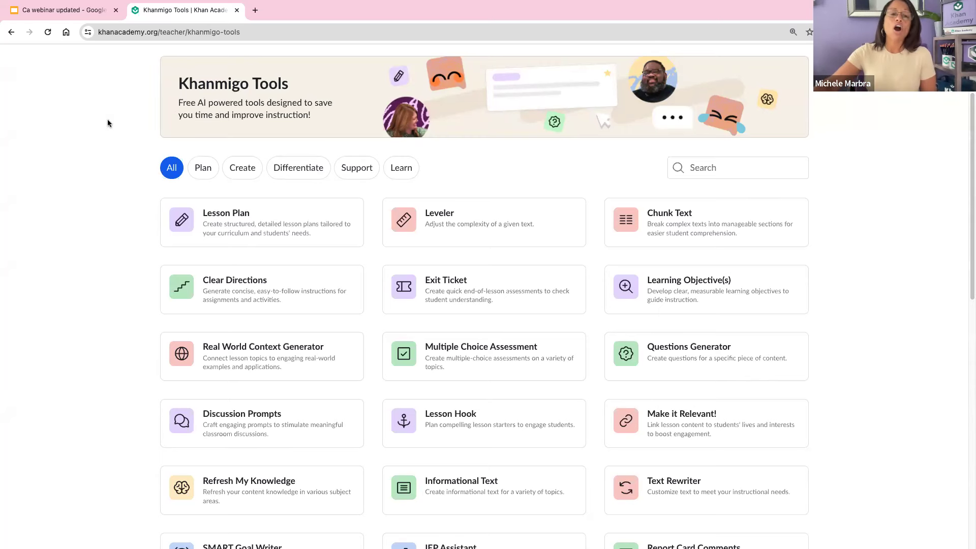
- Open the Integrated math 1 course and go to Unit 4, Linear equations & graphs
scroll(108, 118, up, 3)
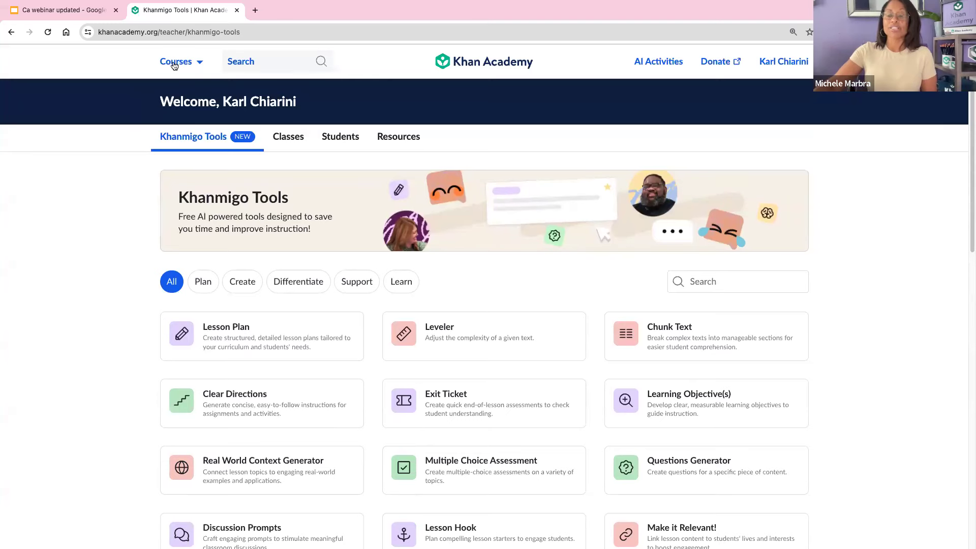
click(175, 63)
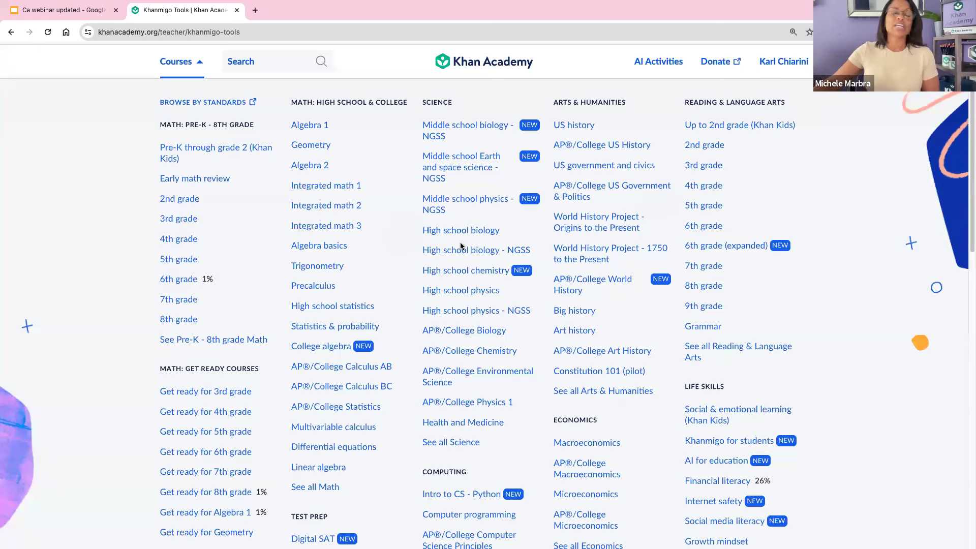
click(326, 189)
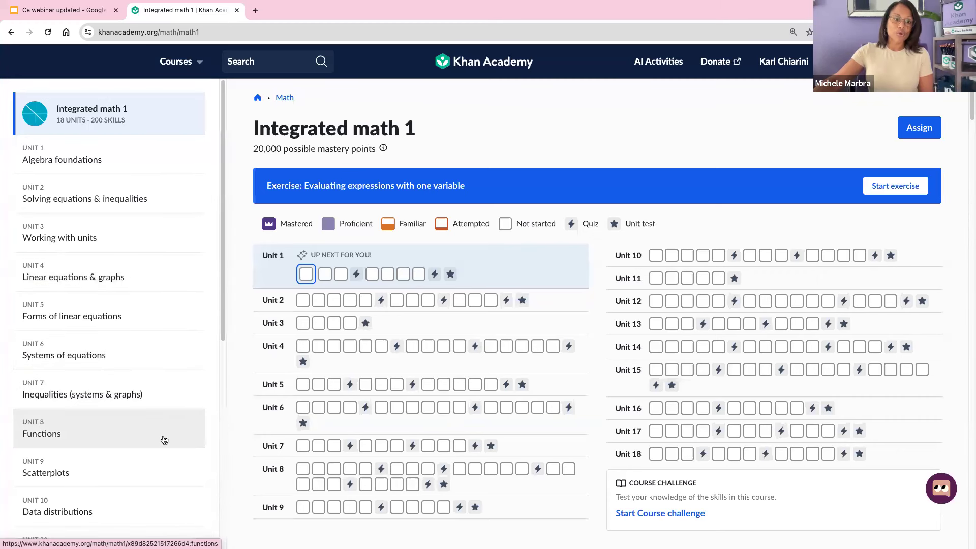
click(179, 238)
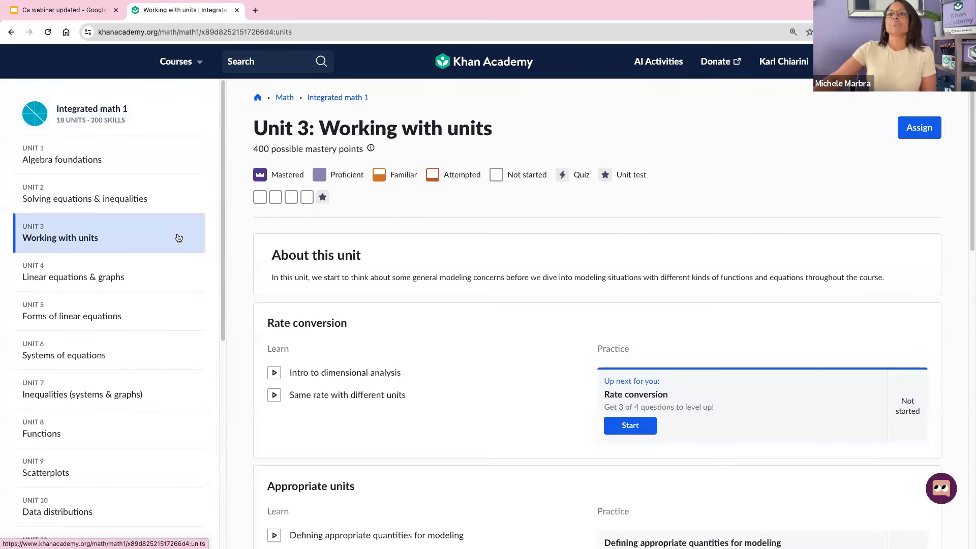
click(142, 277)
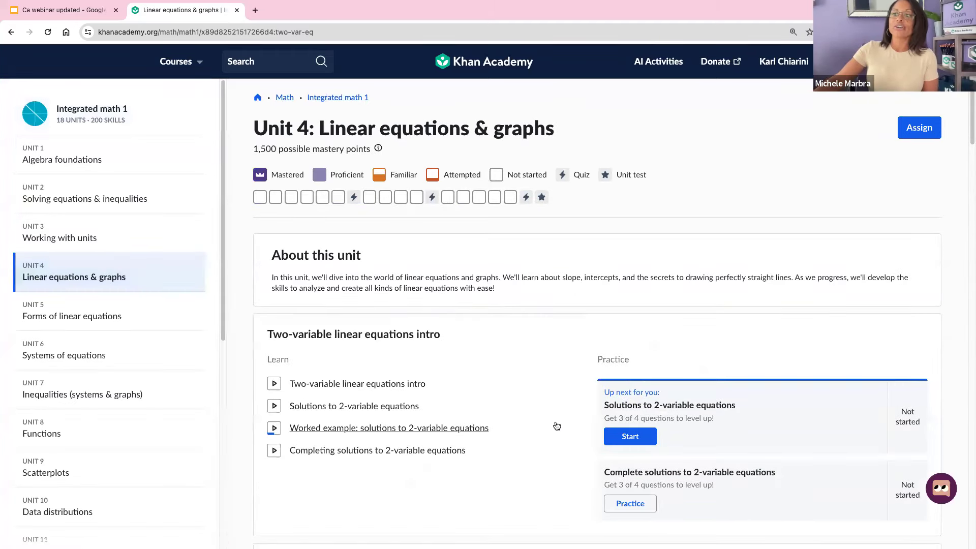
- Look over the unit's lessons and practice exercises, and open the Two-variable linear equations intro video
scroll(558, 420, down, 3)
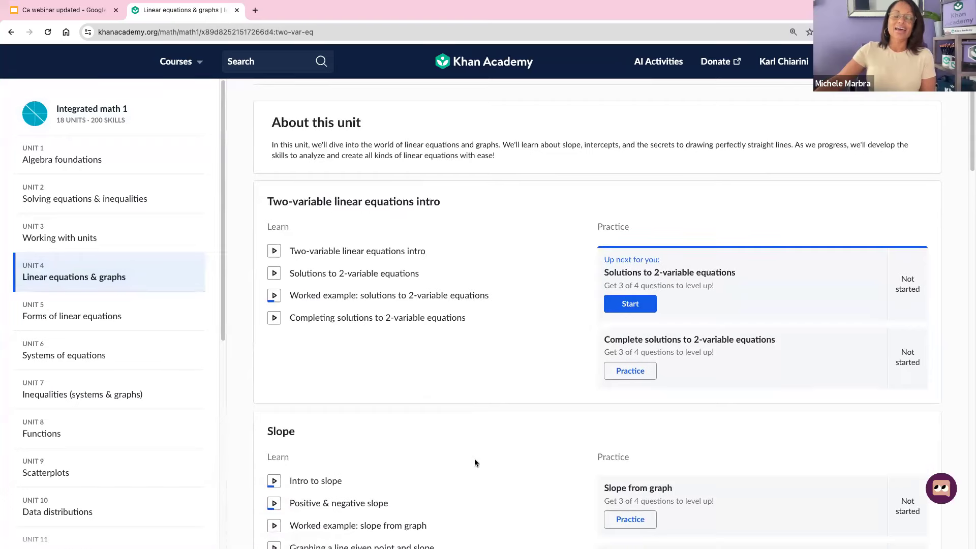
scroll(475, 460, down, 2)
scroll(476, 461, down, 2)
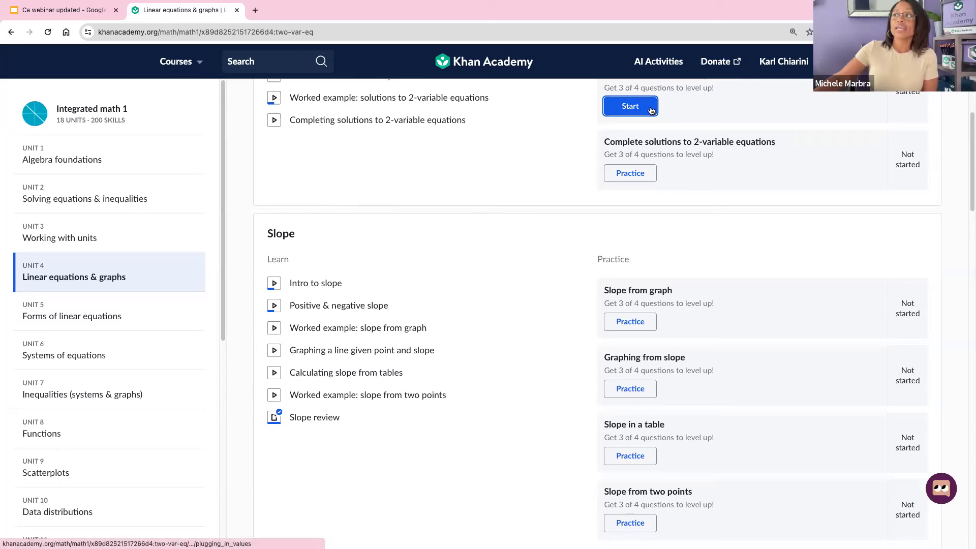
scroll(651, 110, up, 2)
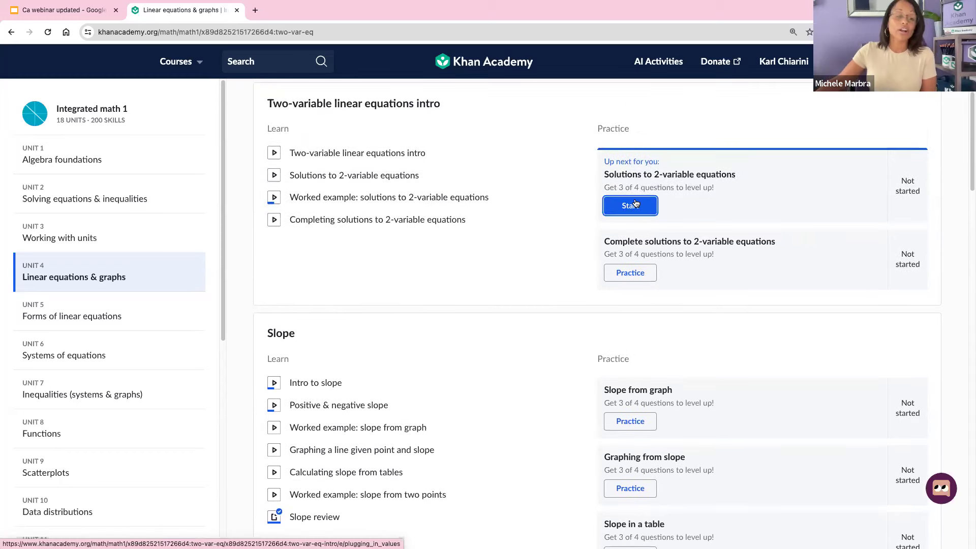
scroll(501, 189, up, 2)
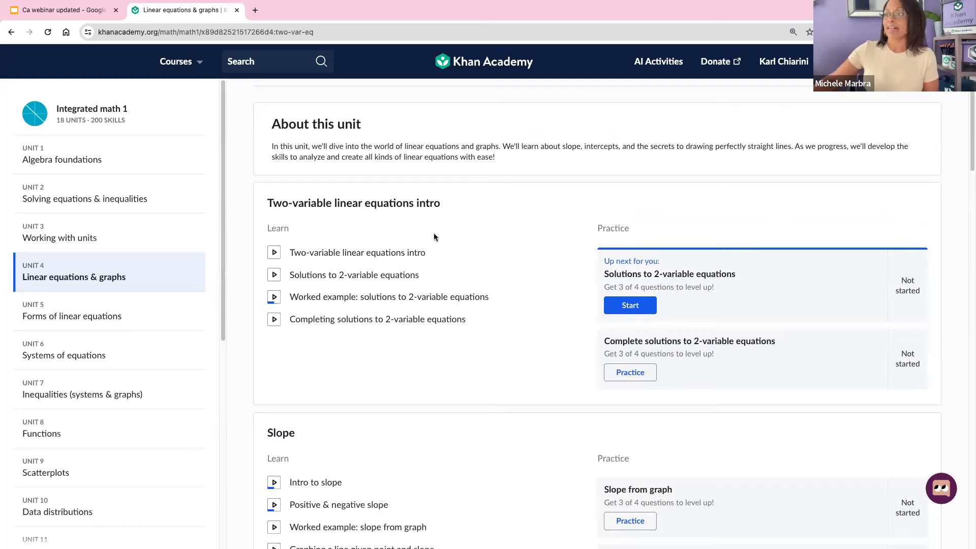
click(409, 259)
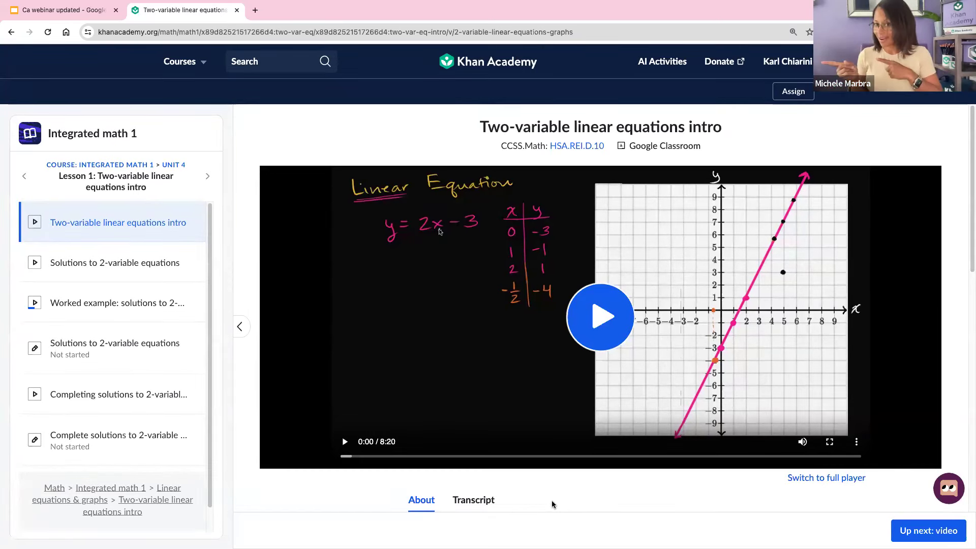
- Ask Khanmigo for five multiple choice exit ticket questions on this video, with the answer choices lettered A to D
click(948, 489)
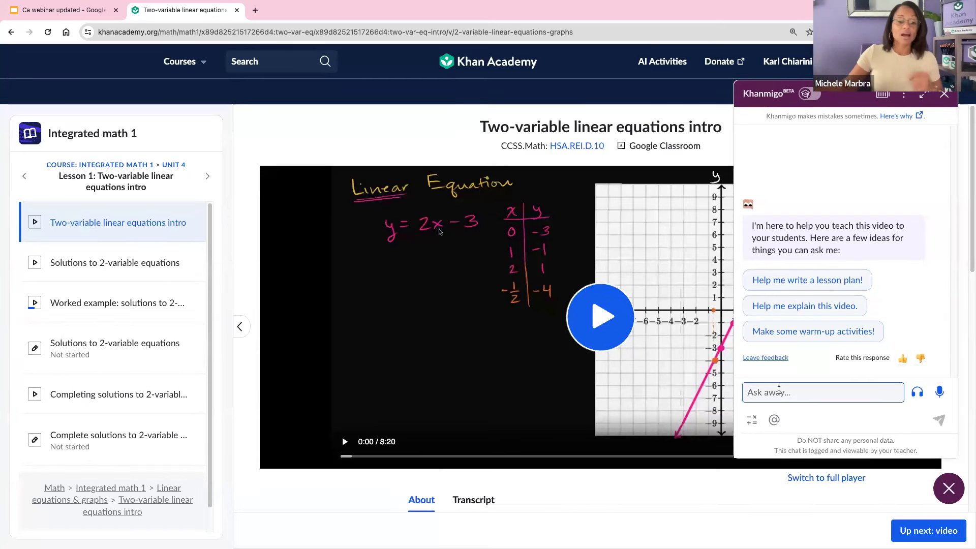
click(940, 391)
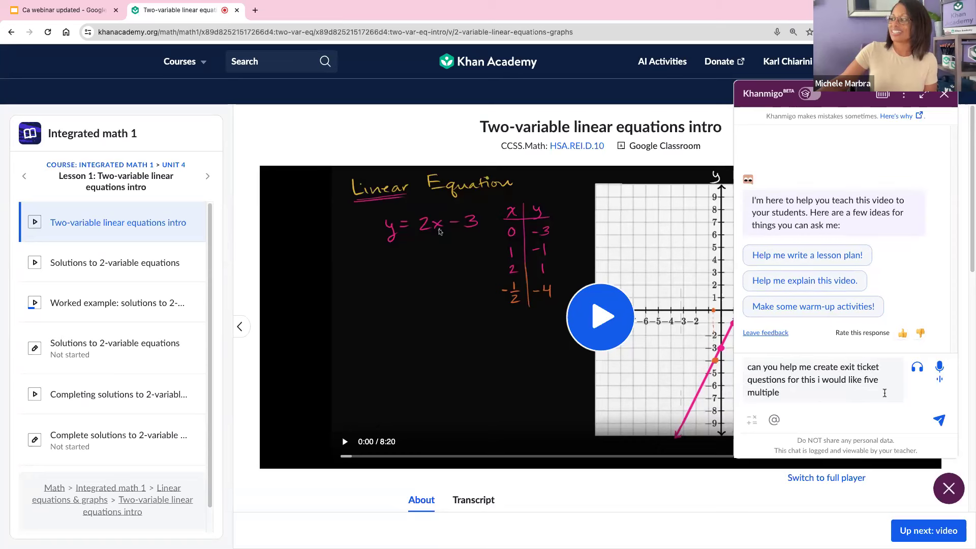
click(940, 366)
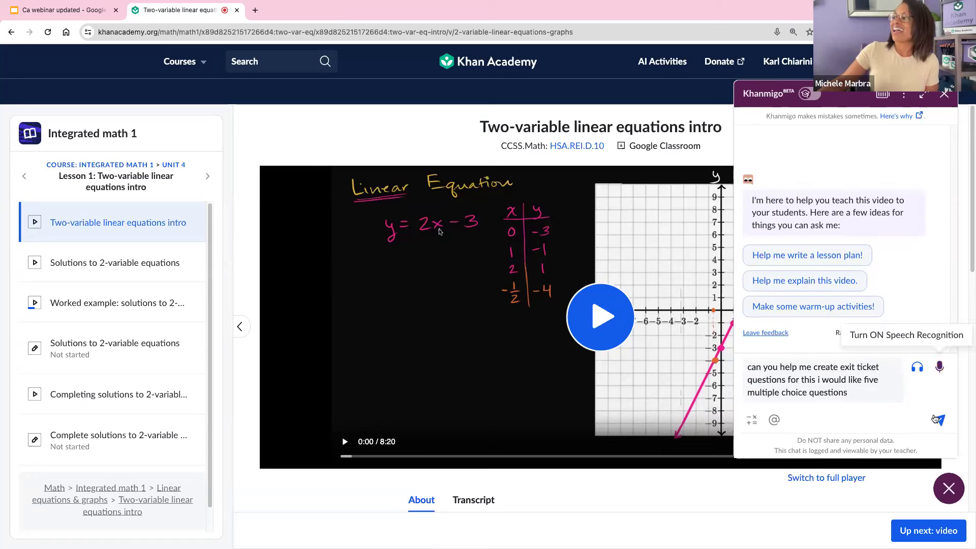
click(939, 420)
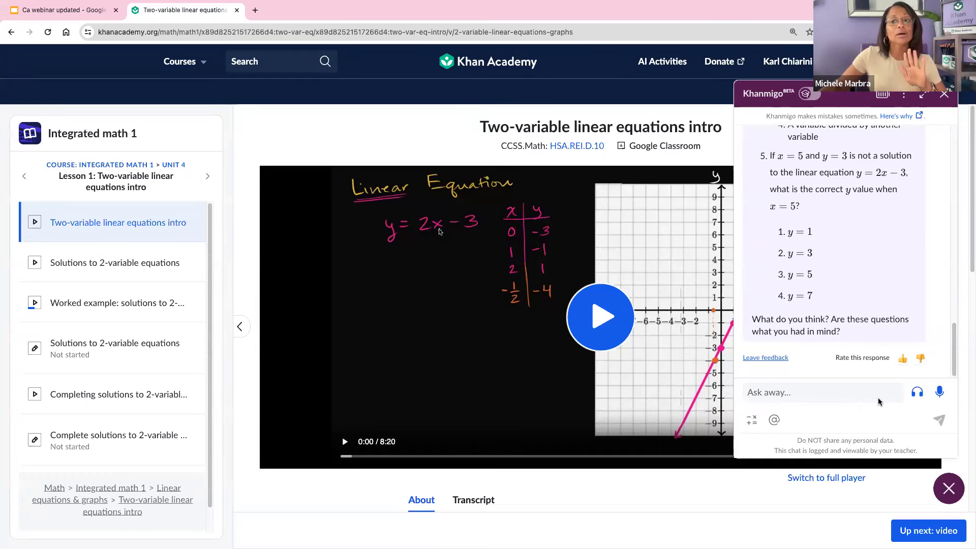
click(939, 393)
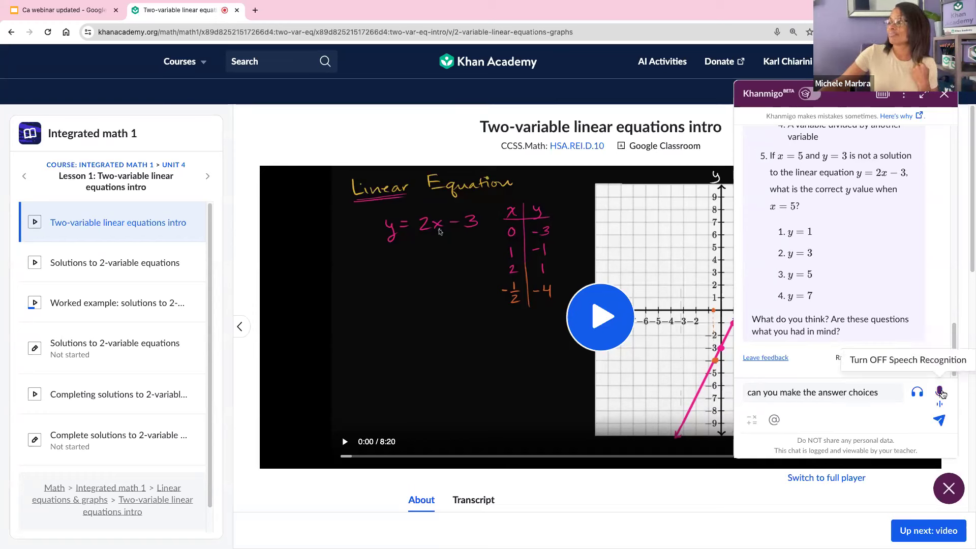
click(940, 420)
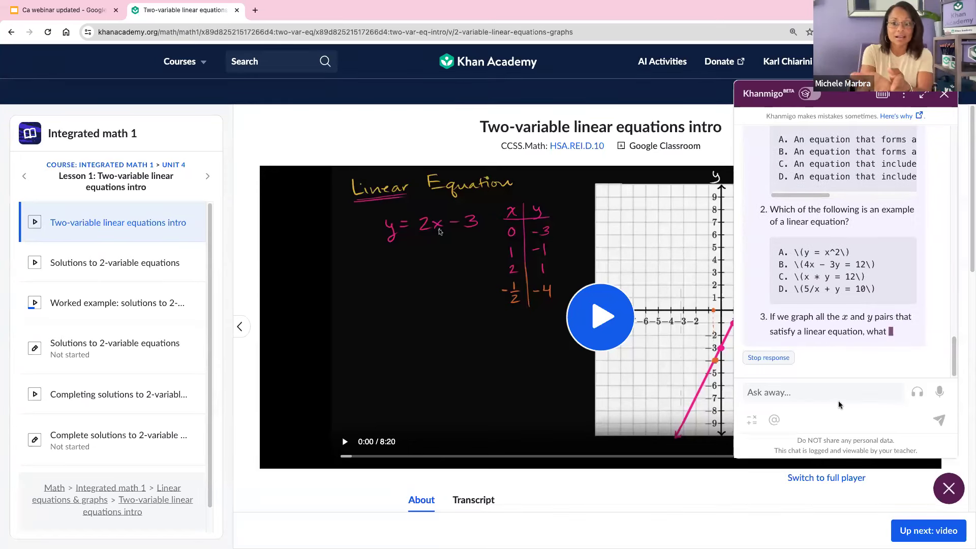
- Have Khanmigo write a lesson plan for the video using its suggested prompt
scroll(843, 222, up, 15)
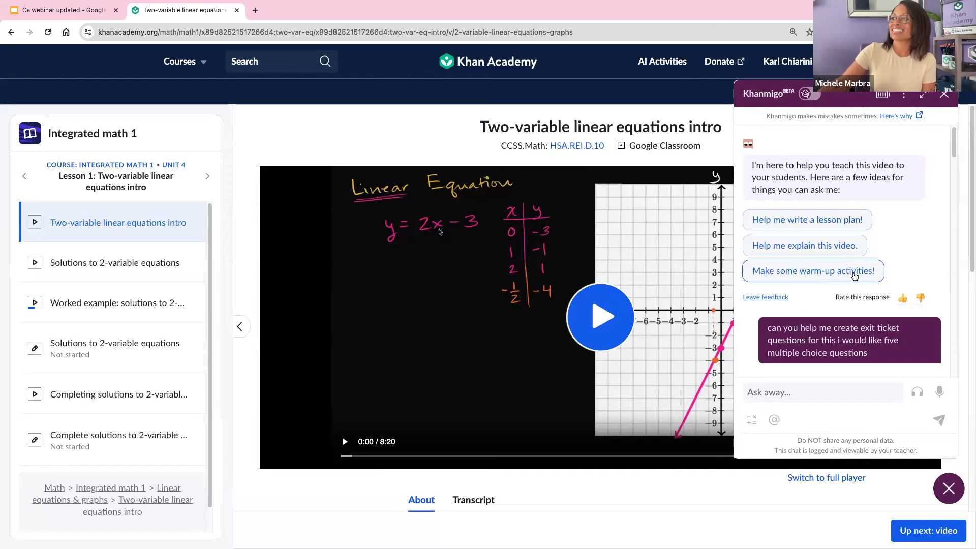
click(808, 219)
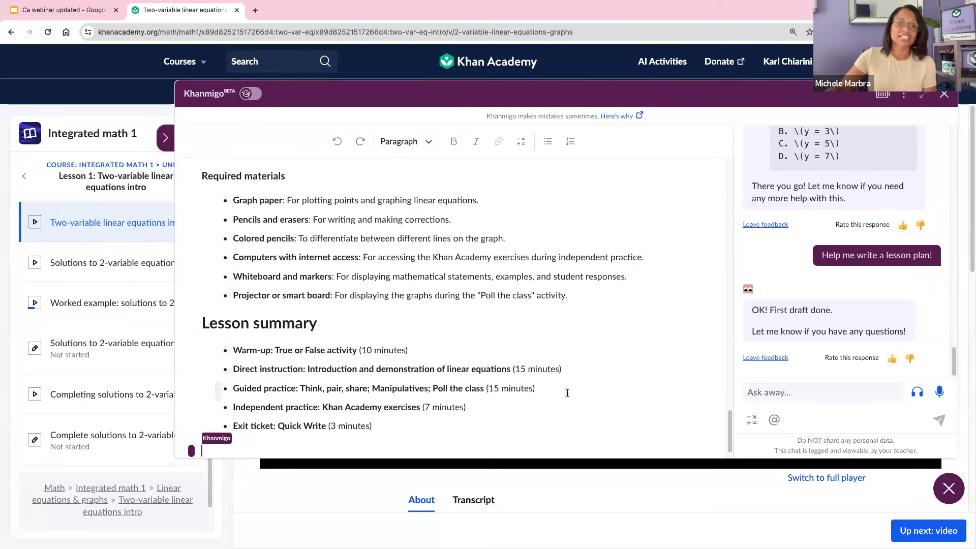
- Have Khanmigo try something different for the Quick Write paragraph in the lesson plan's Exit ticket section
scroll(590, 383, up, 15)
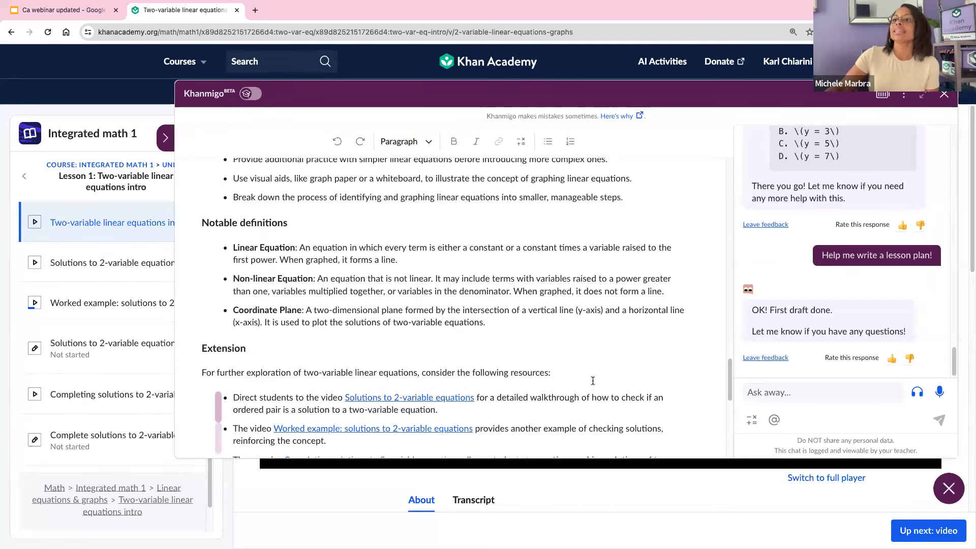
scroll(594, 380, up, 2)
scroll(594, 380, down, 3)
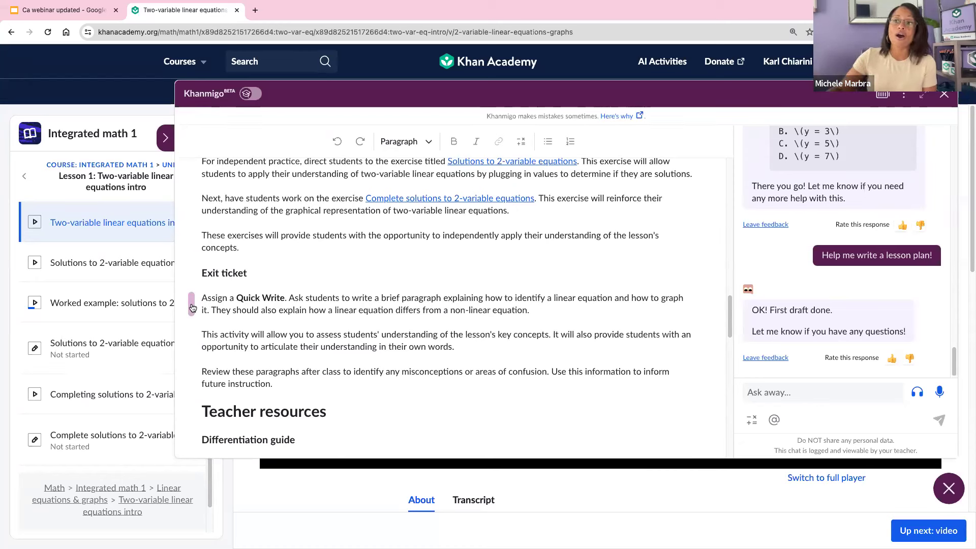
click(192, 308)
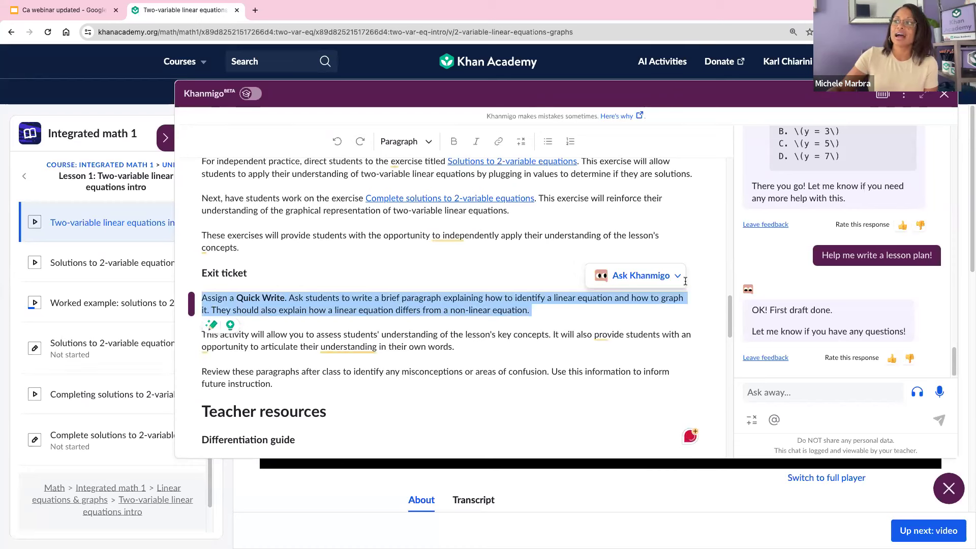
click(679, 279)
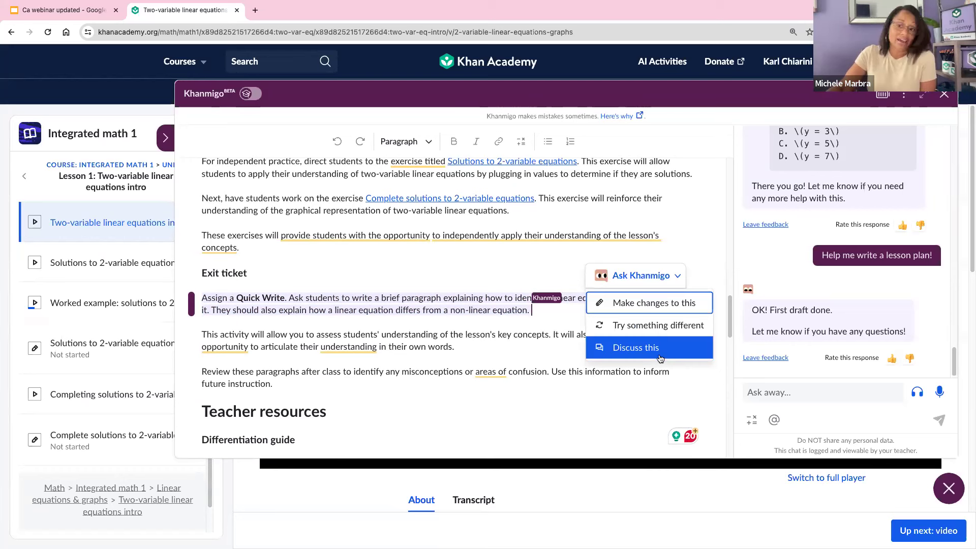
click(671, 331)
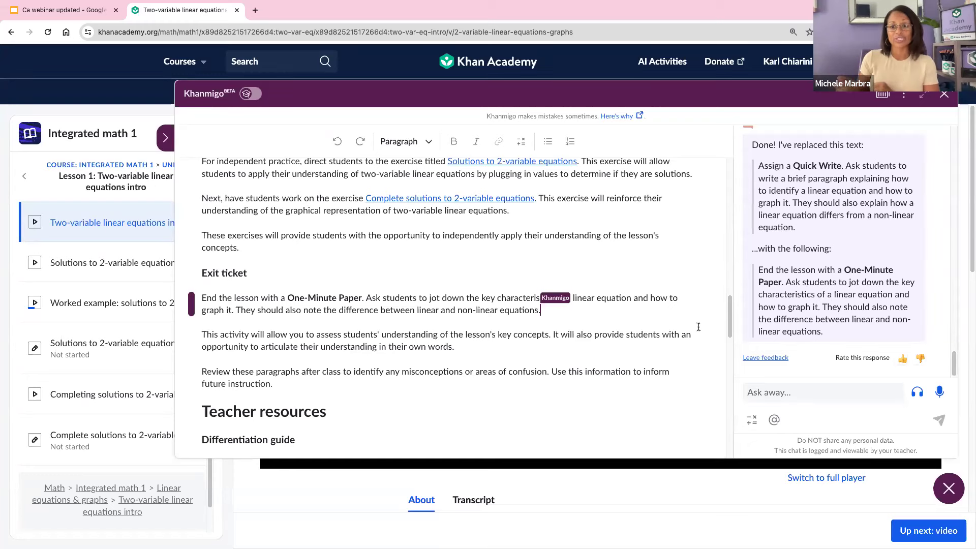
- Return to the beginning of the lesson plan to view its objectives, and close the Khanmigo chat
scroll(677, 221, up, 15)
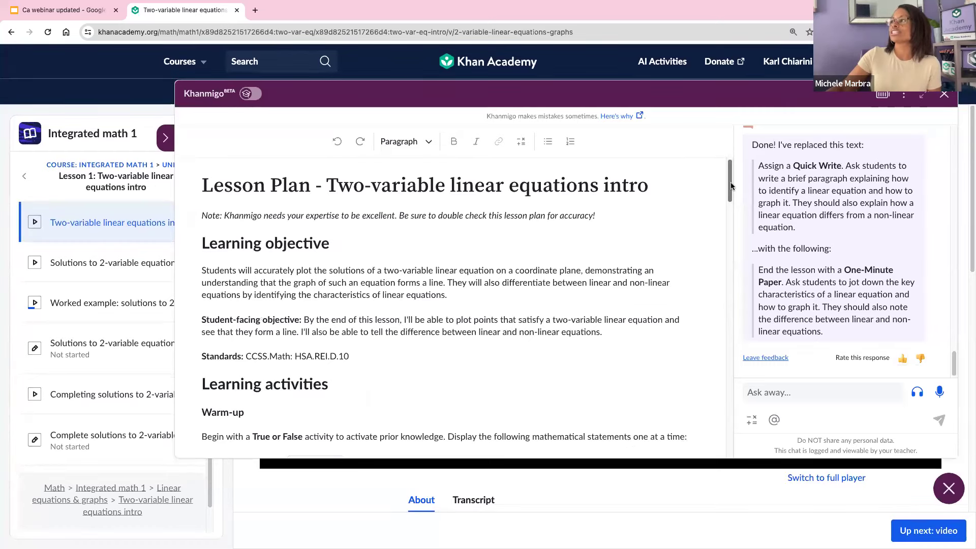
mouse_move(732, 186)
mouse_down()
mouse_move(725, 301)
mouse_move(727, 173)
mouse_up()
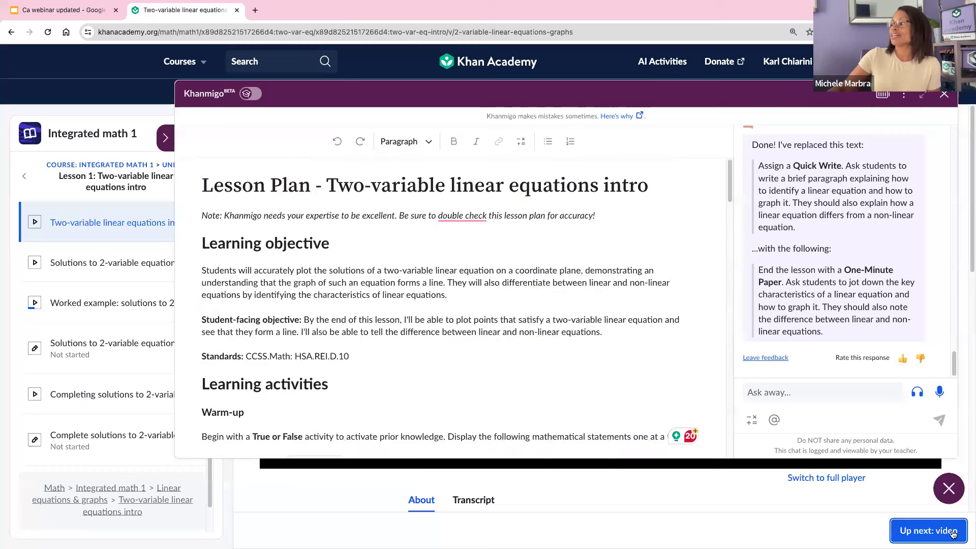
click(950, 489)
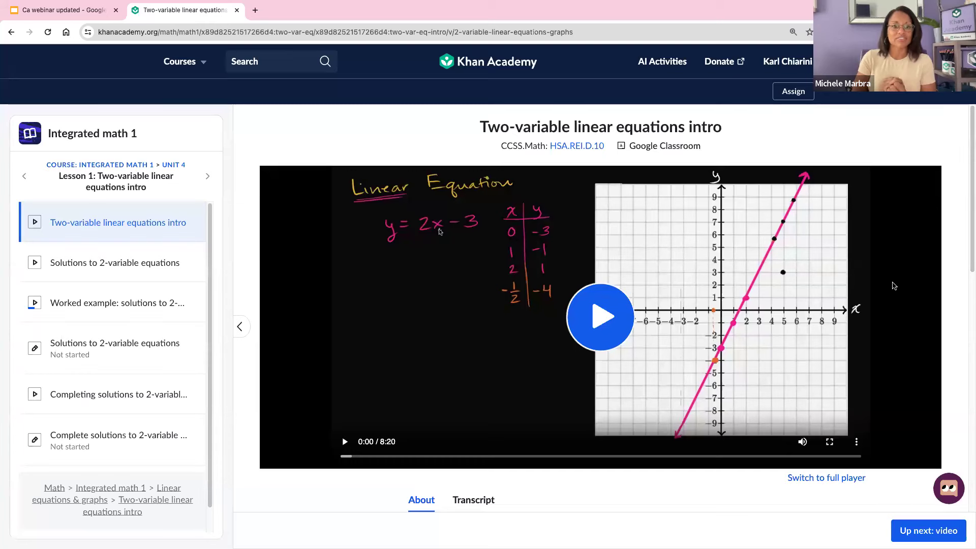
- Go back to the teacher dashboard and open the full list of Khanmigo Tools
click(483, 66)
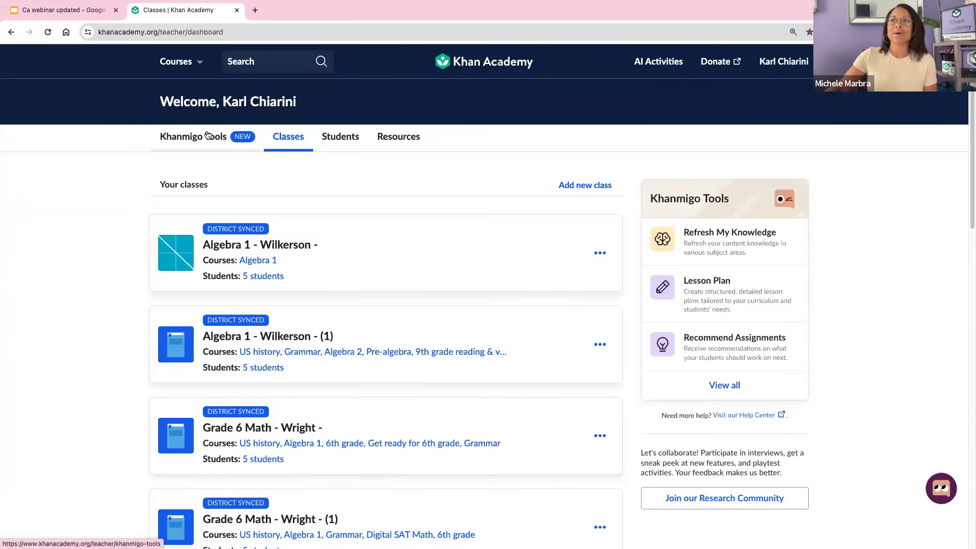
click(207, 134)
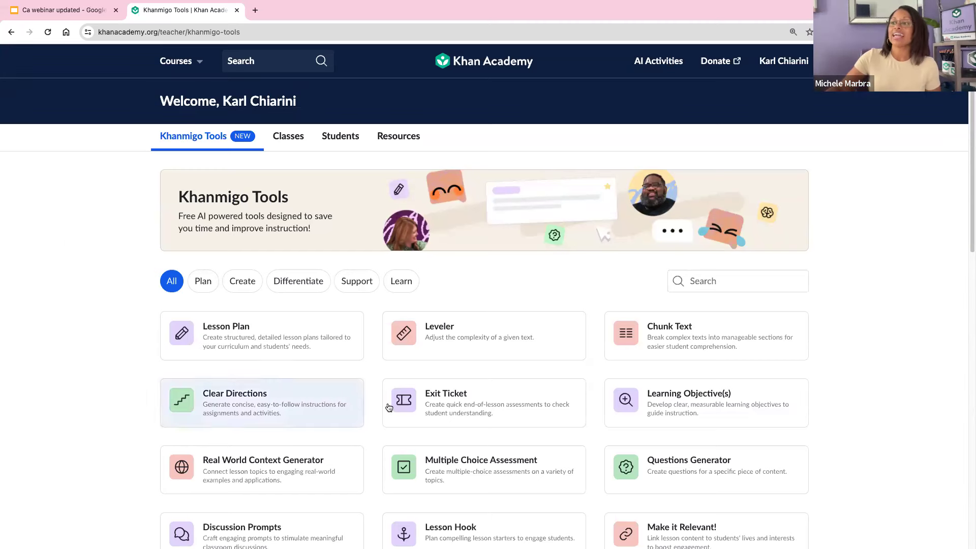
scroll(437, 407, down, 3)
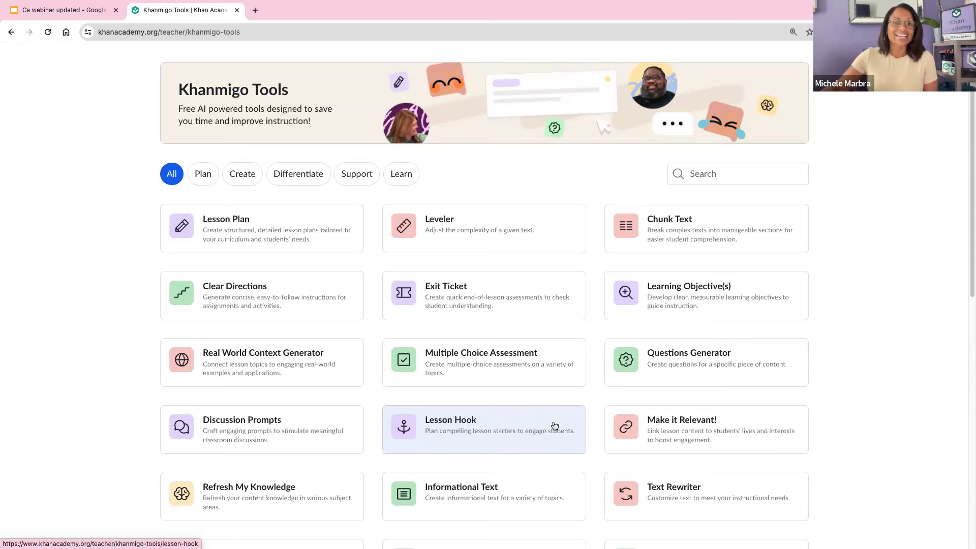
- Open the Lesson Hook tool and set the grade level to 9th grade
click(554, 425)
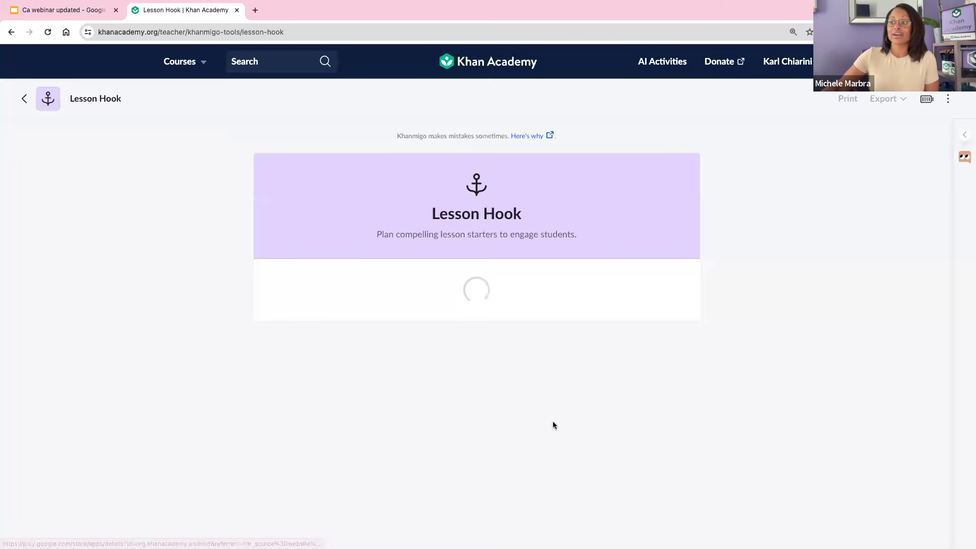
click(578, 301)
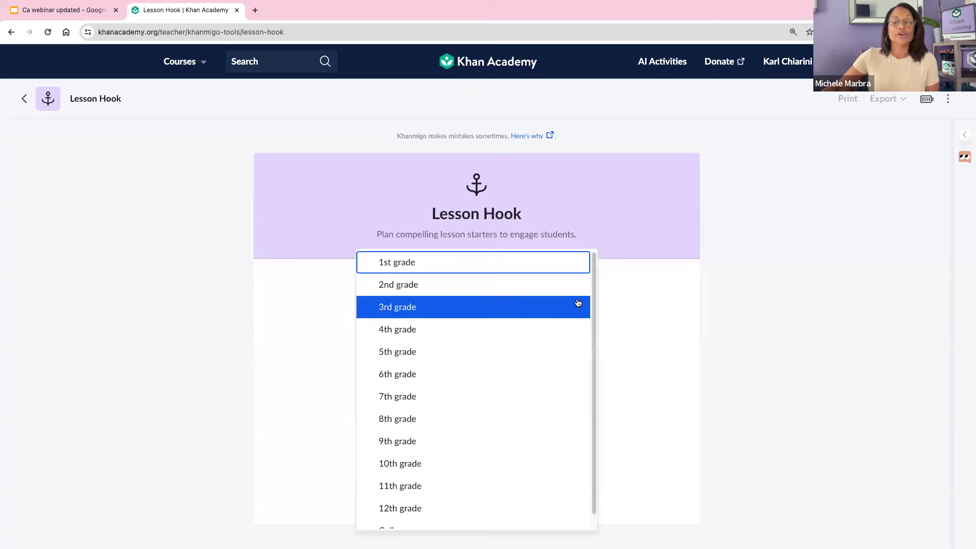
click(441, 445)
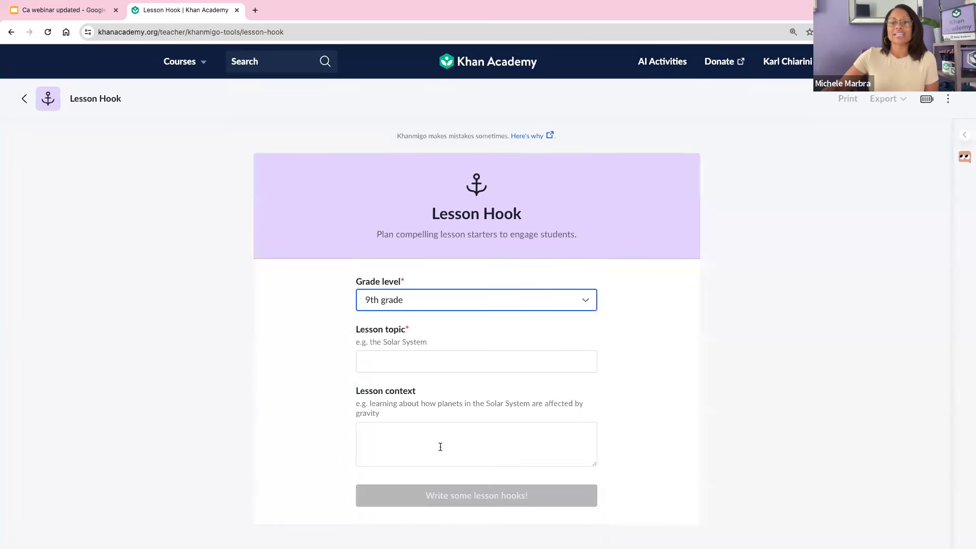
- Enter "Linear eqations" as the lesson topic and generate the lesson hooks
click(449, 364)
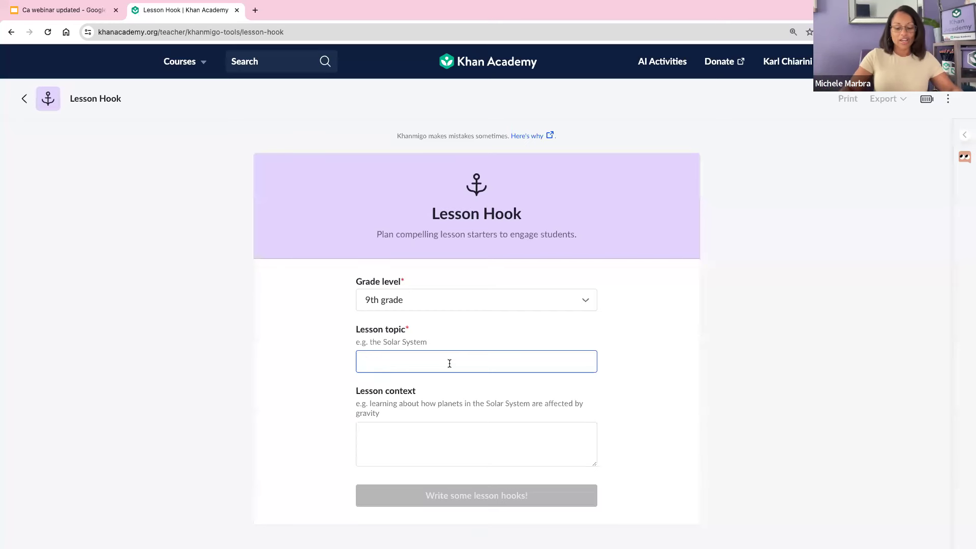
text(Lin)
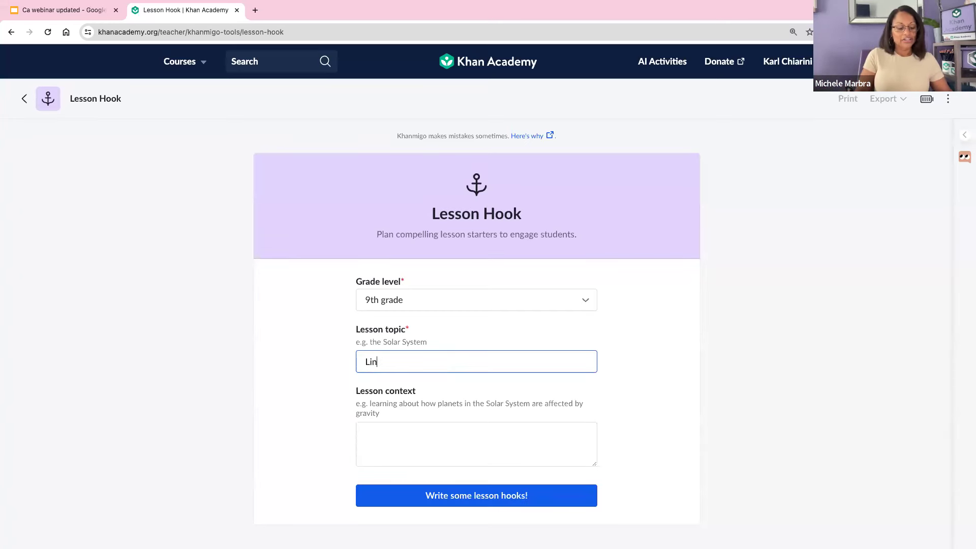
text(ear q)
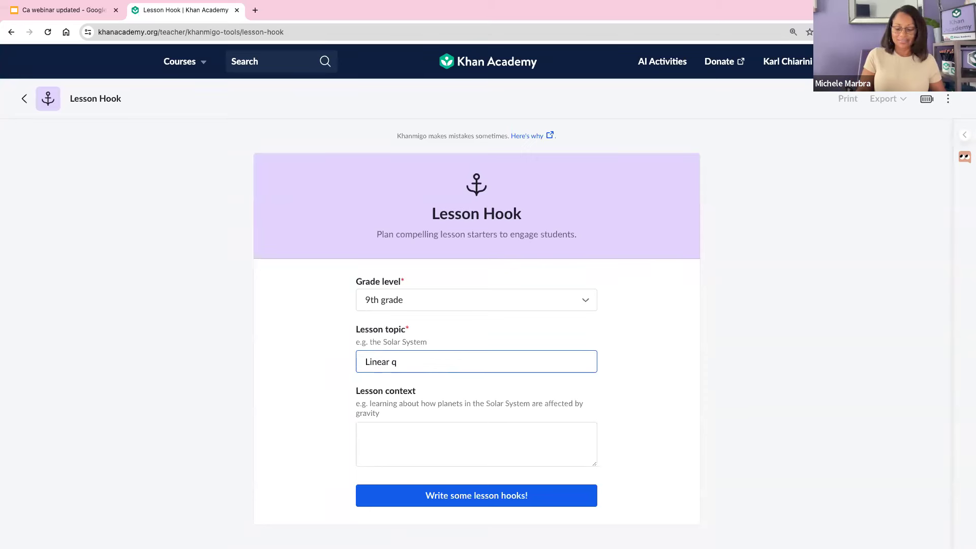
key(BackSpace)
text(eqat)
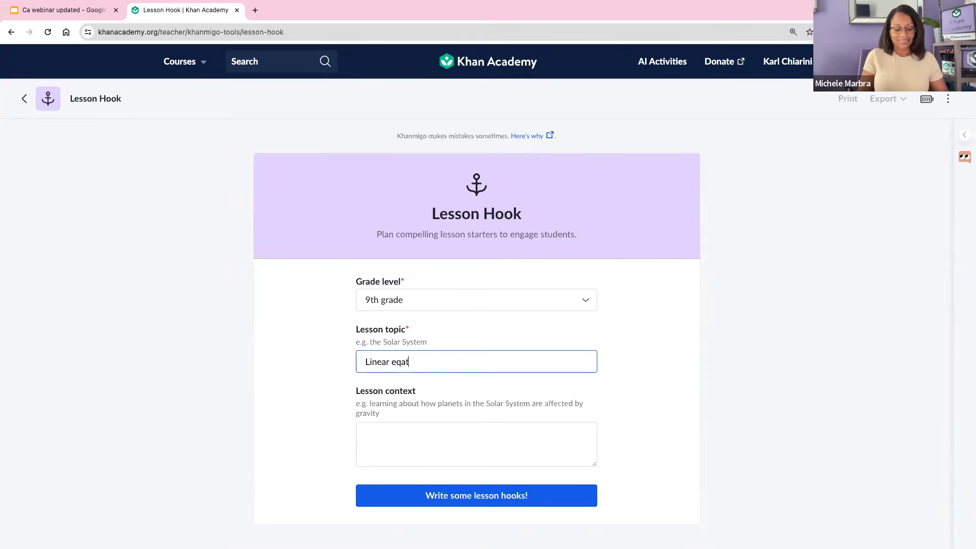
text(ions)
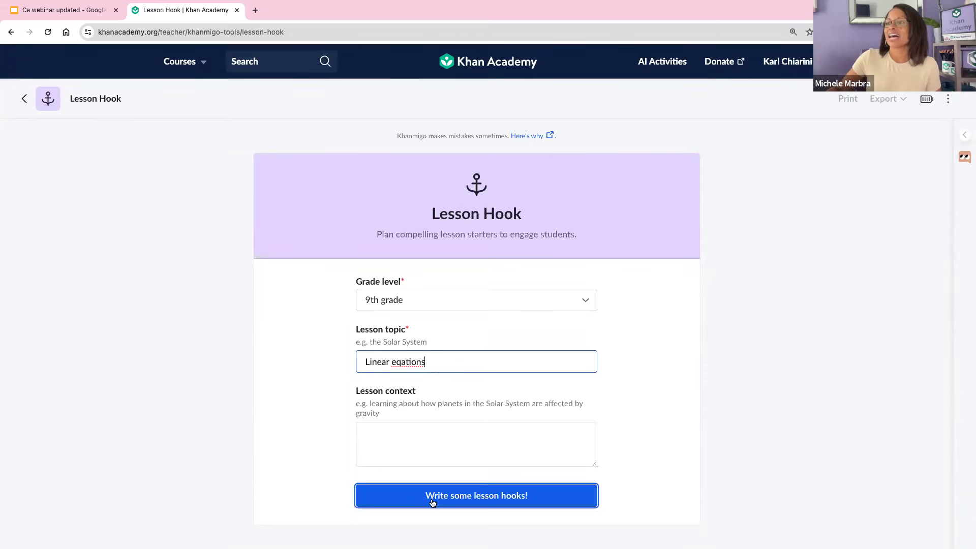
click(438, 495)
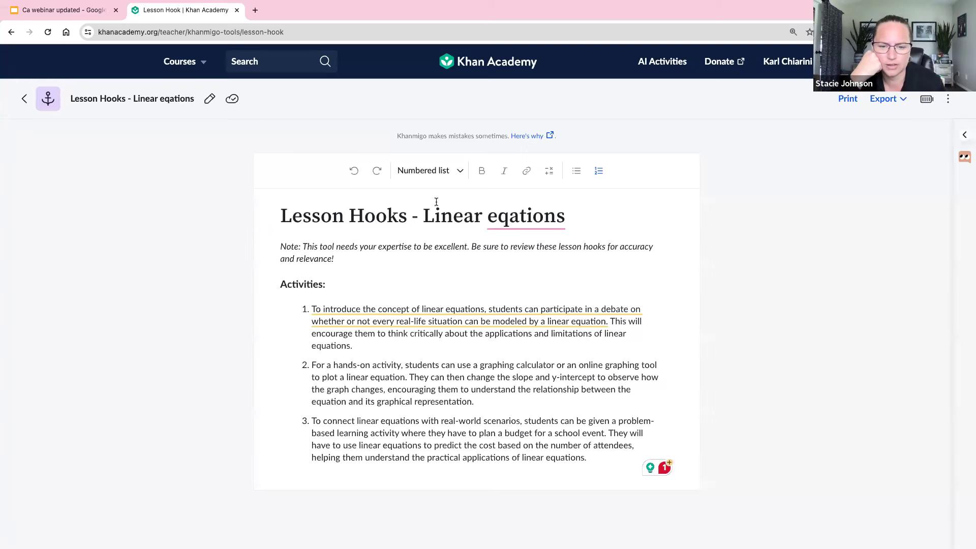
- Open the video "Worked example: slope from graph" in Unit 4, Linear equations & graphs, of the Integrated math 1 course
click(187, 62)
click(321, 186)
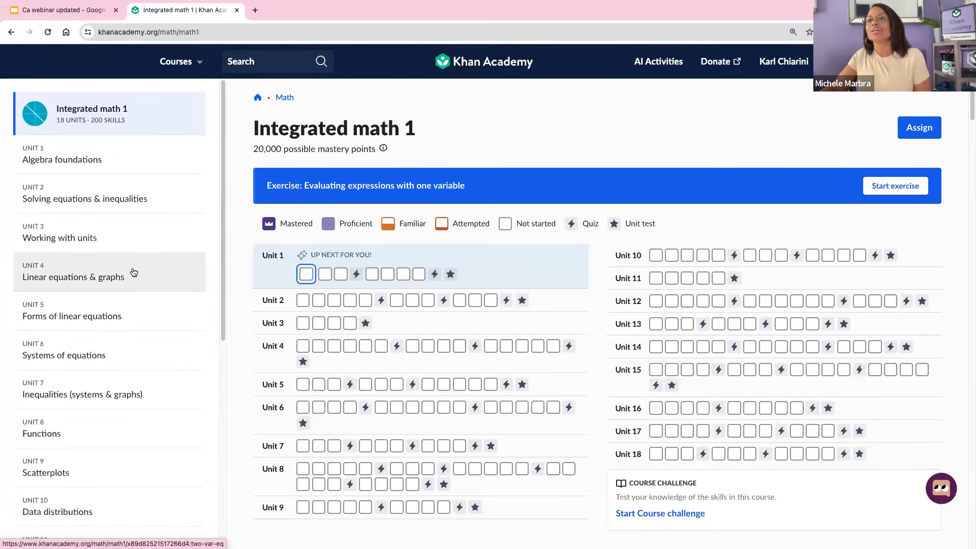
click(134, 273)
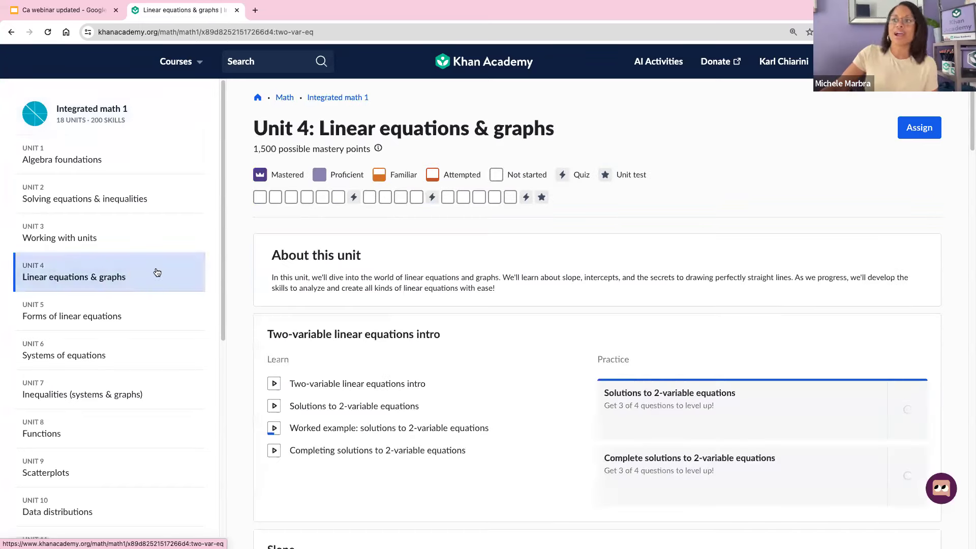
scroll(487, 379, down, 5)
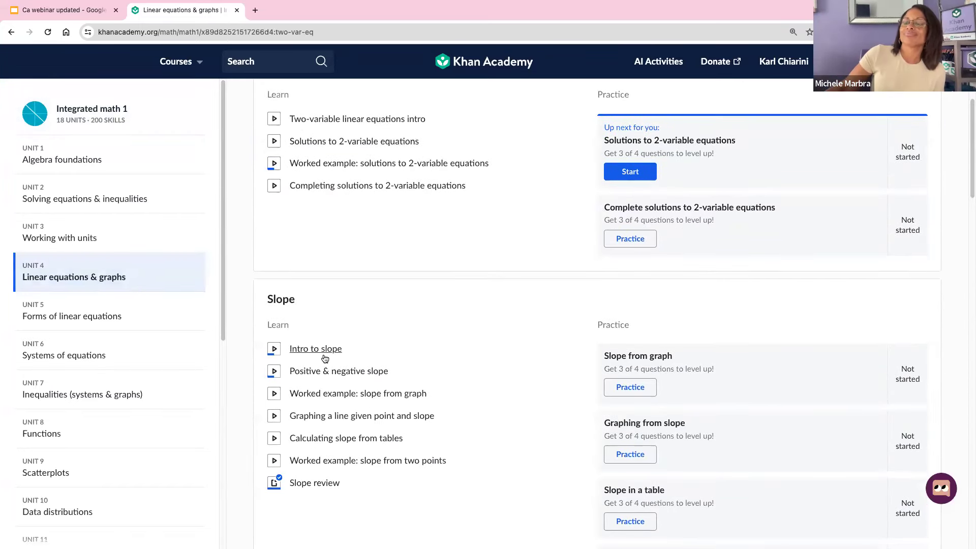
click(327, 402)
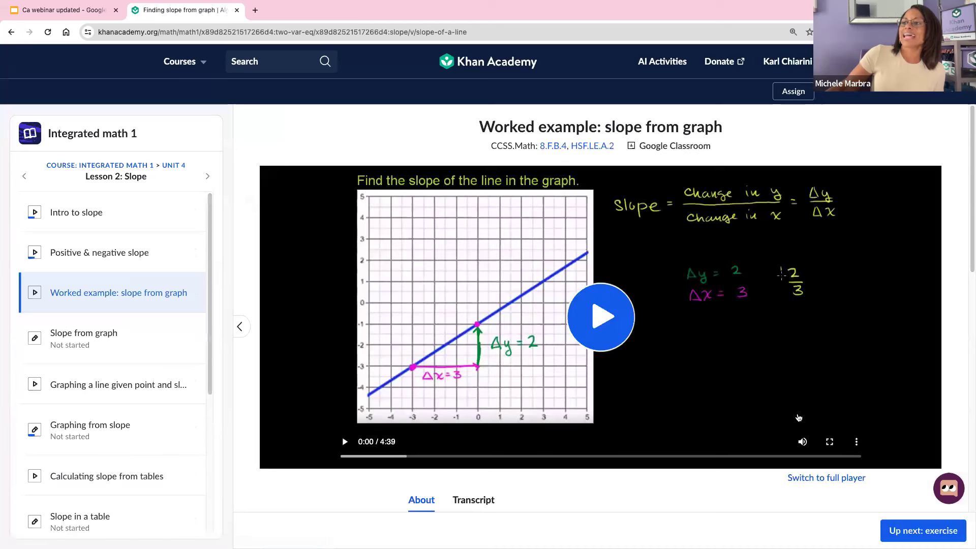
- Open Khanmigo on the video, change to the student view, and ask "Why should I care about learning this?"
click(956, 488)
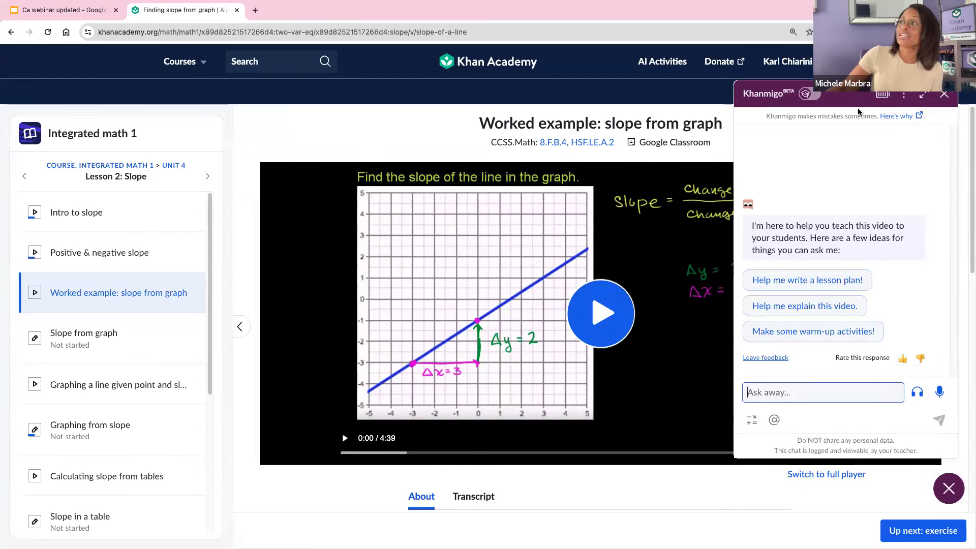
click(811, 98)
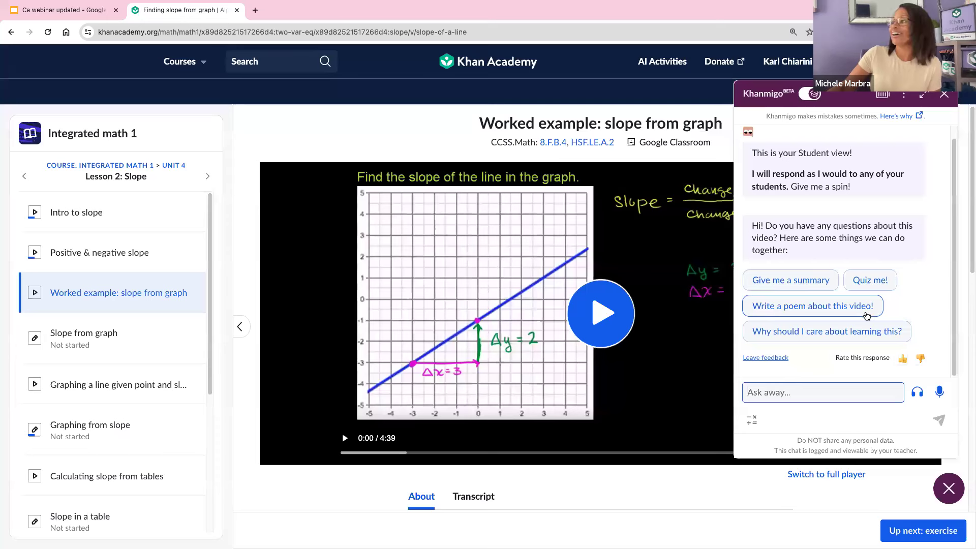
click(872, 341)
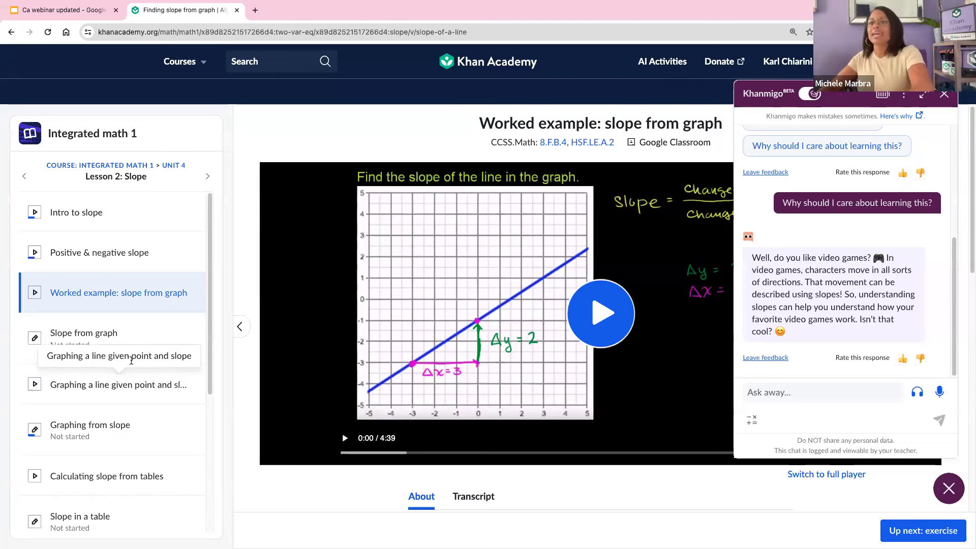
- Open the "Graphing from slope" exercise and ask Khanmigo "Whats the answer"
click(120, 426)
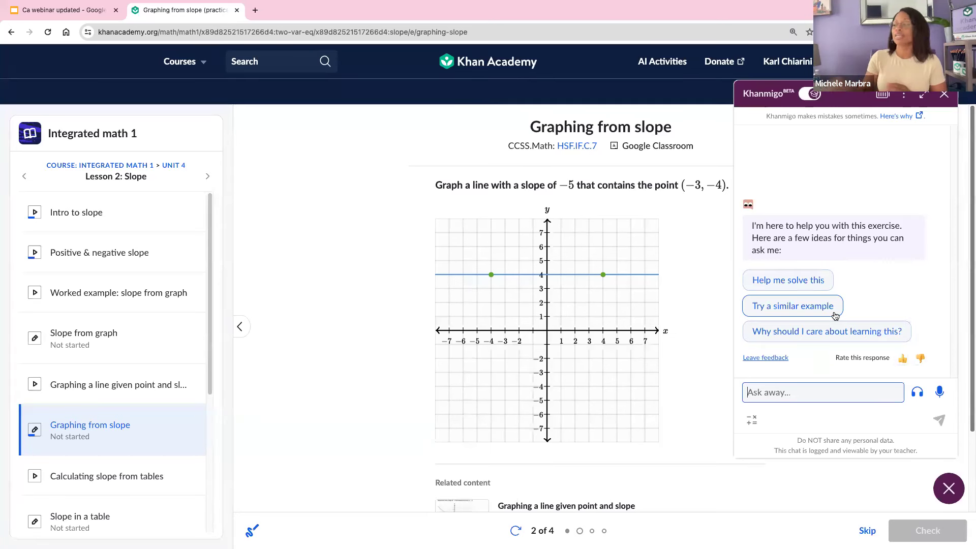
text(Whats the answer)
key(Return)
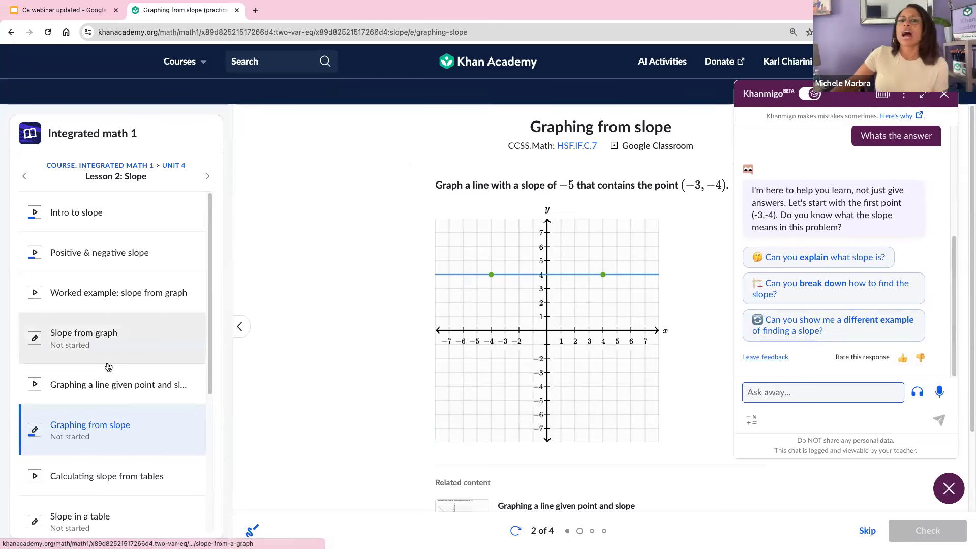
- Look through the Slope and preceding lesson lists, and return to the Integrated math 1 course page
scroll(112, 365, down, 3)
scroll(111, 376, down, 1)
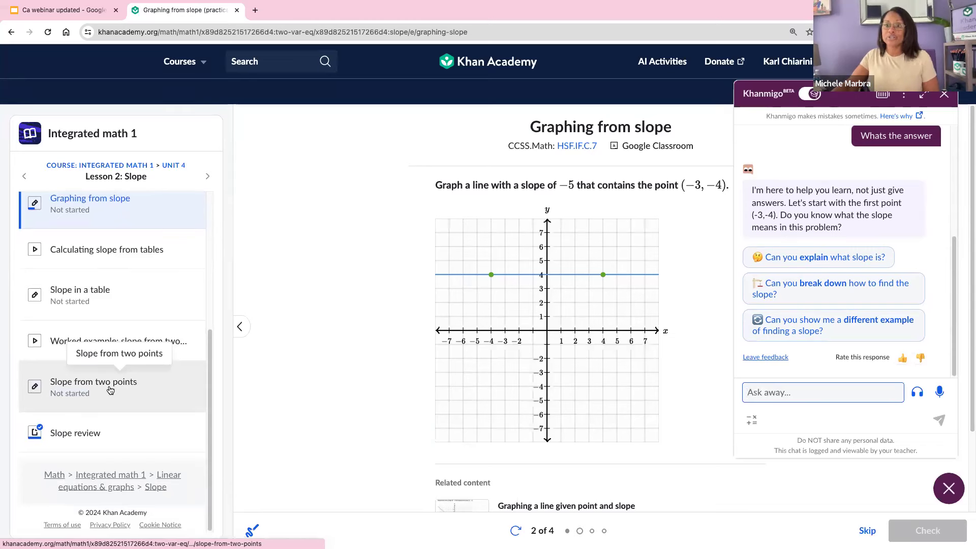
click(26, 178)
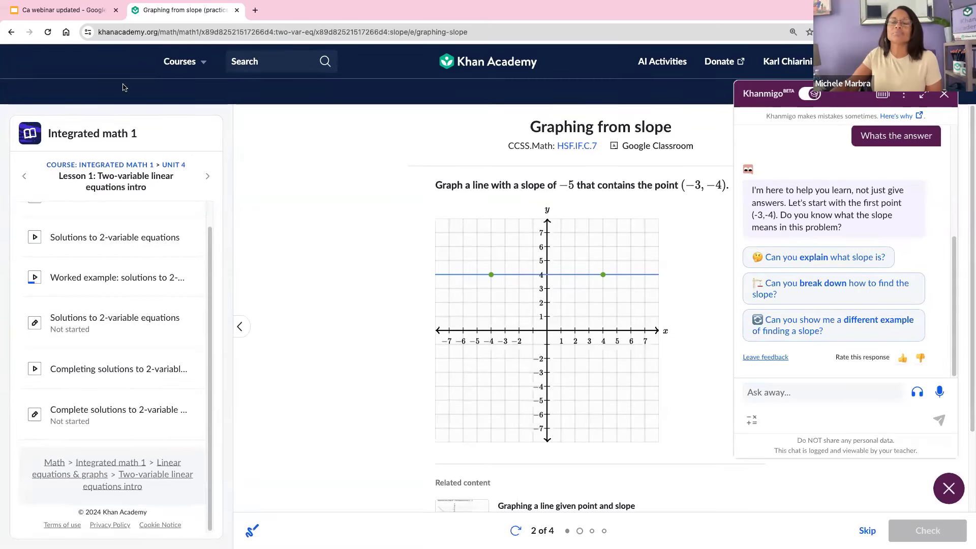
click(66, 165)
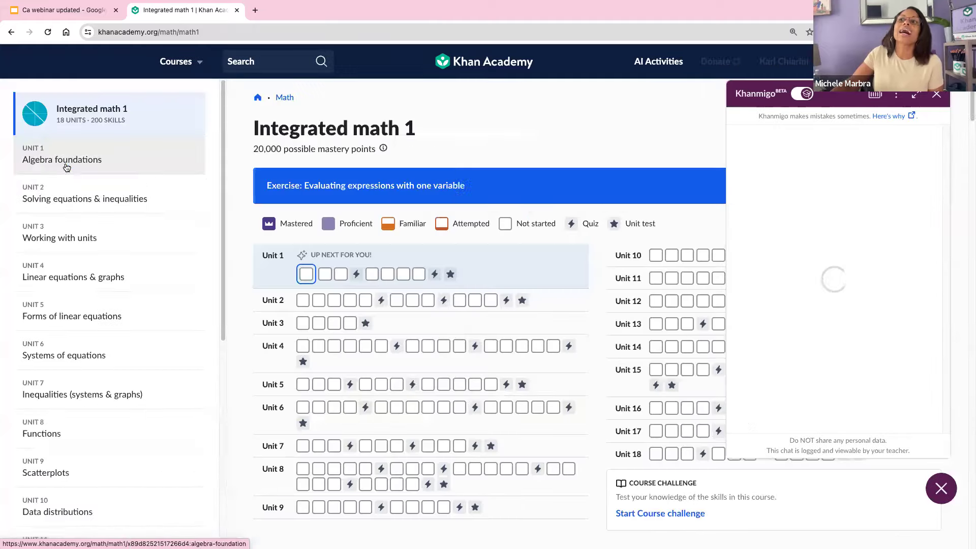
- Open Quiz 1 in Unit 8, Functions, check Khanmigo's availability on the quiz page, and close the chat
scroll(193, 316, down, 3)
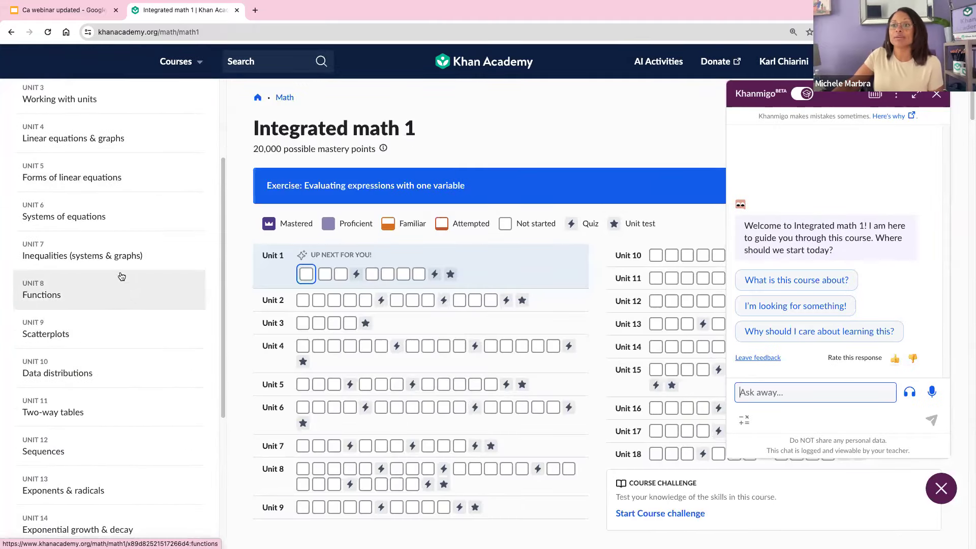
click(114, 285)
scroll(591, 366, down, 1)
scroll(590, 366, down, 10)
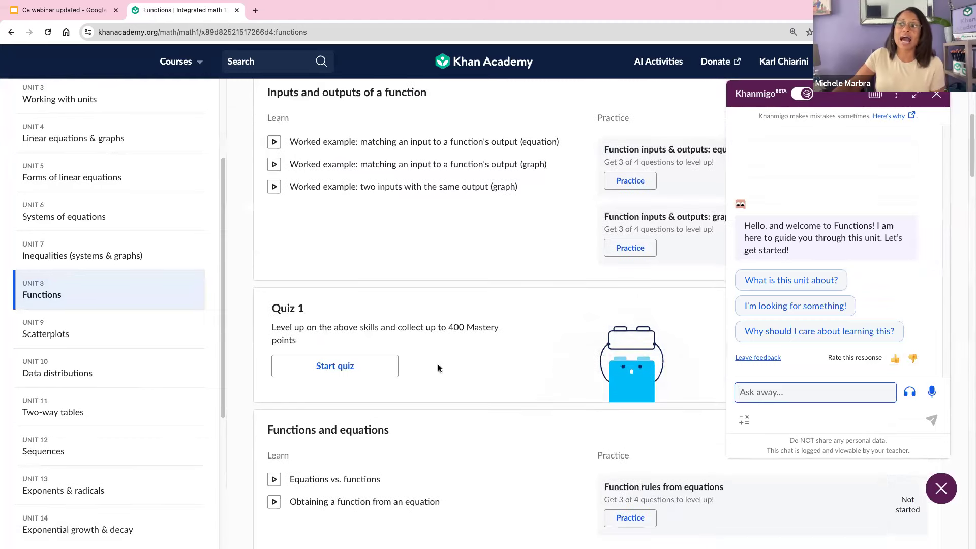
click(365, 360)
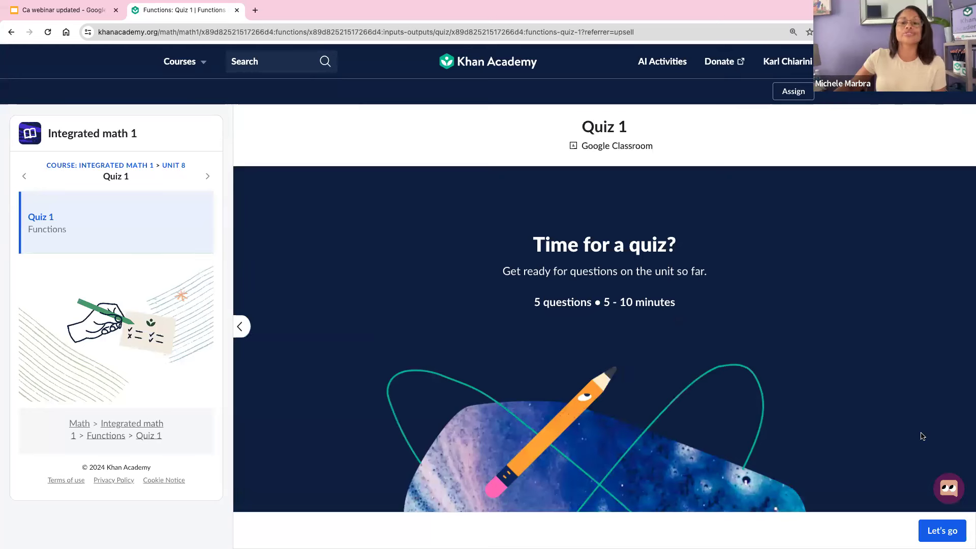
click(949, 489)
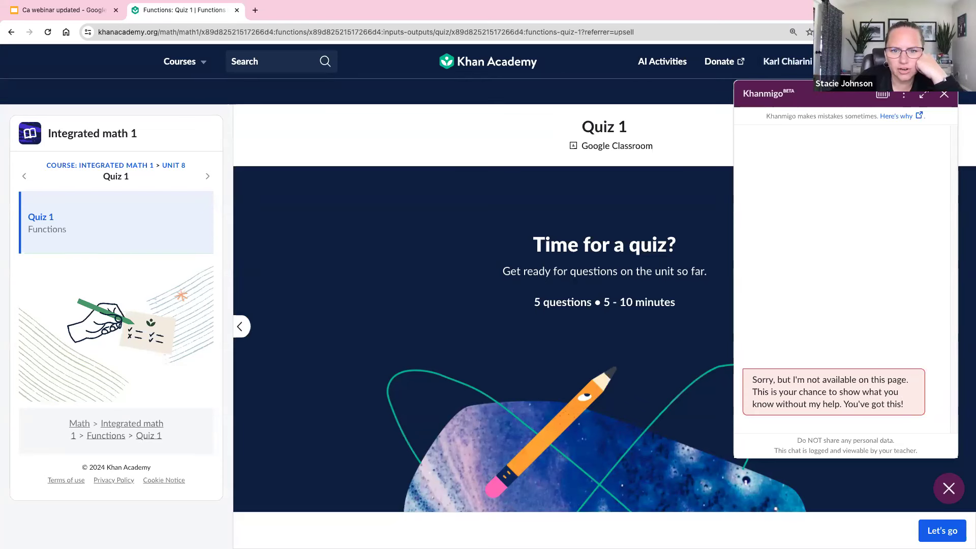
click(943, 97)
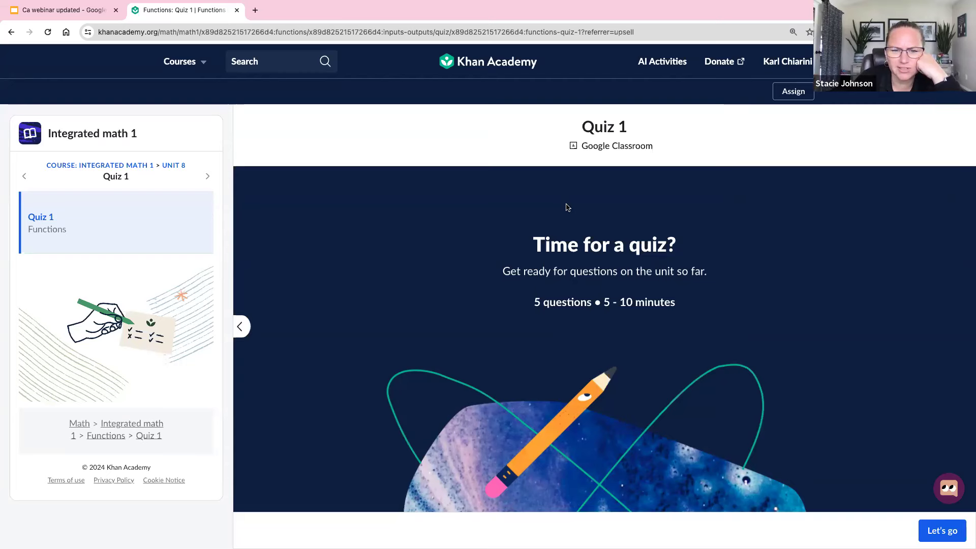
- Go back to the preceding lesson and start the "Function inputs & outputs: equation" exercise
click(25, 178)
click(100, 272)
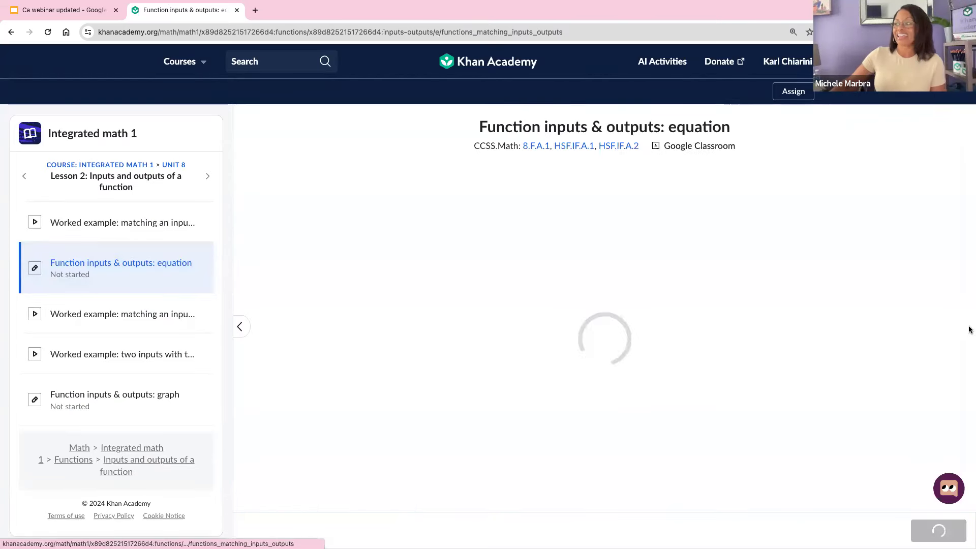
click(941, 532)
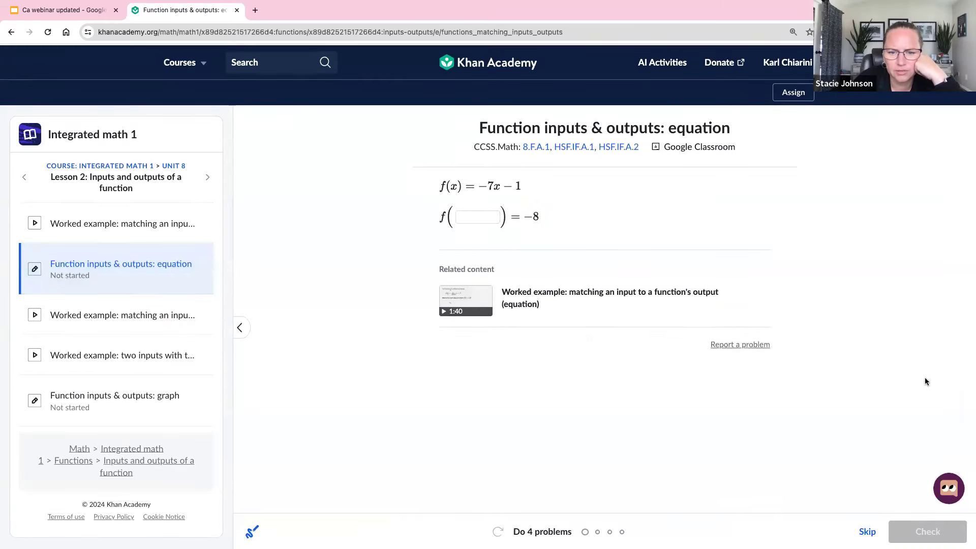
- Ask Khanmigo "Whats the answer? I'm lost" about the exercise, and follow up with its suggested question on what f(x) means
click(948, 488)
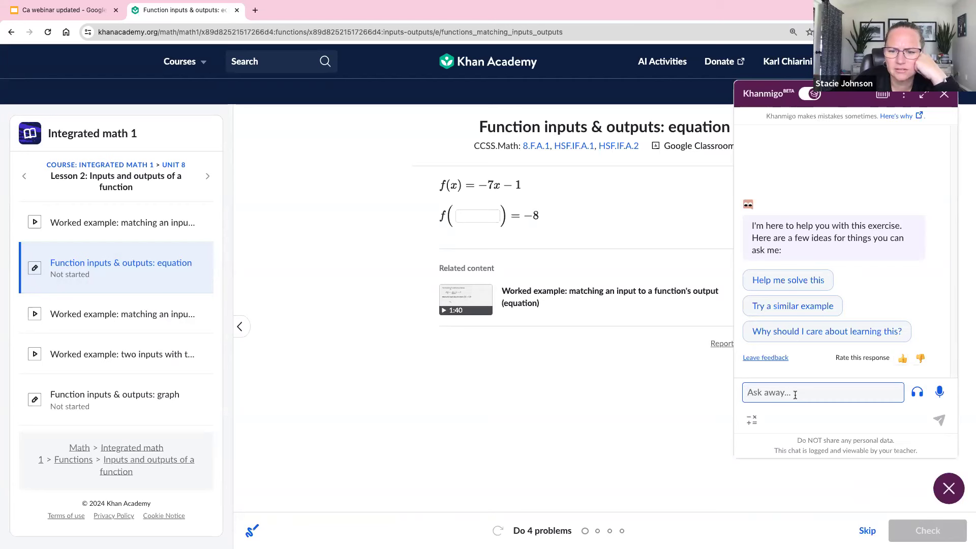
text(Whats the answer? I'm los)
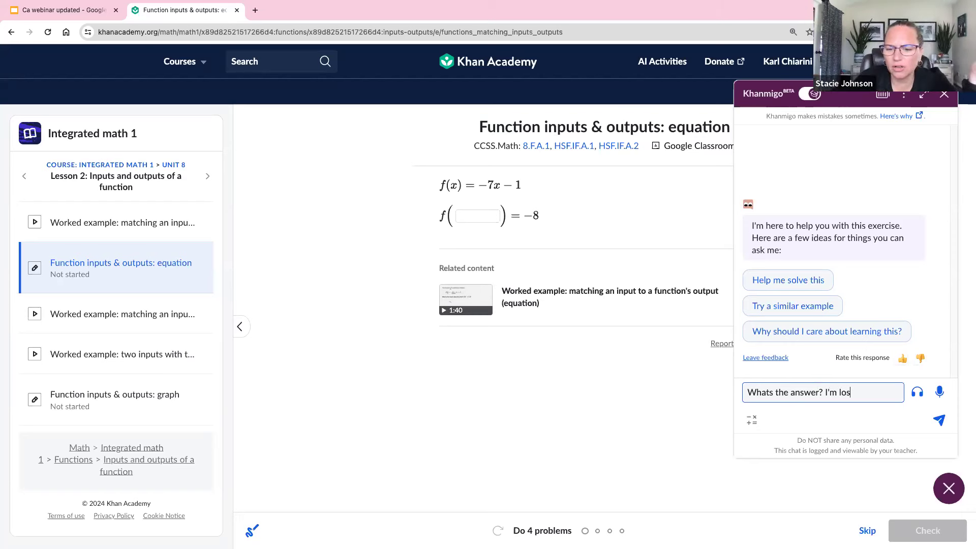
text(t)
key(Return)
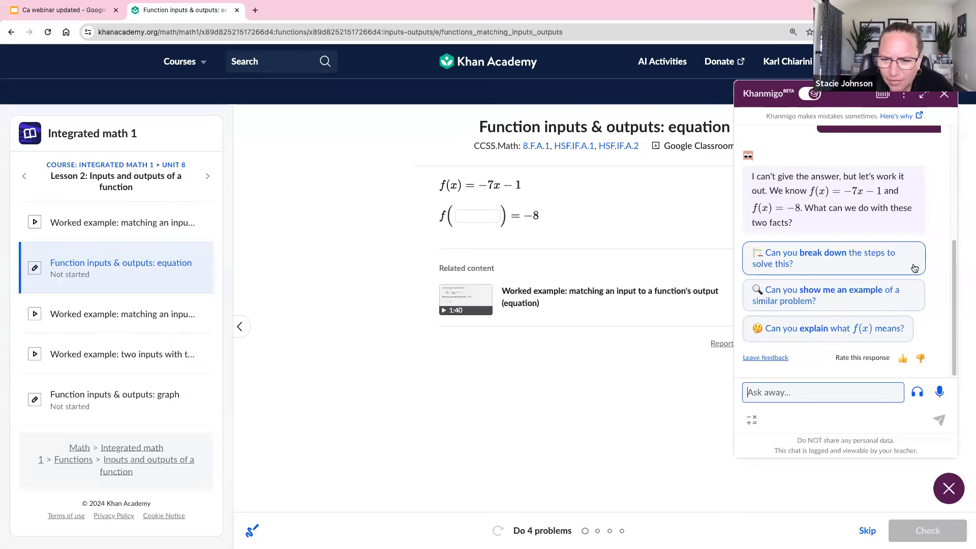
click(902, 336)
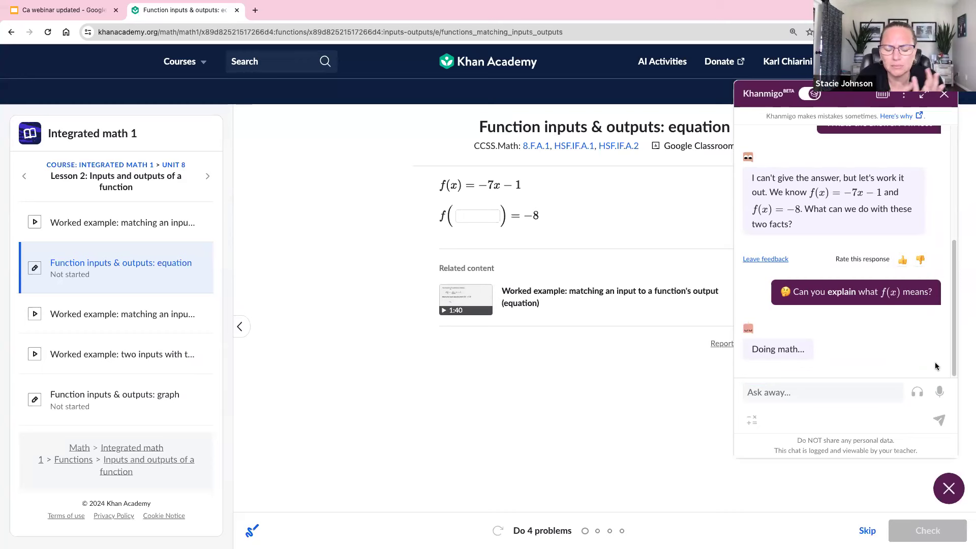
click(802, 393)
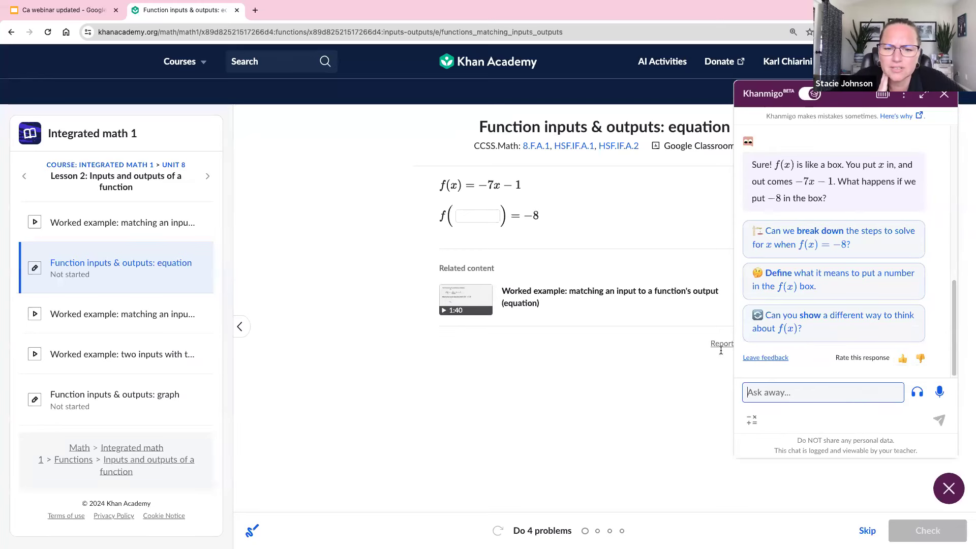
- Enter -57 as the input of f in the function exercise and check the answer
click(469, 217)
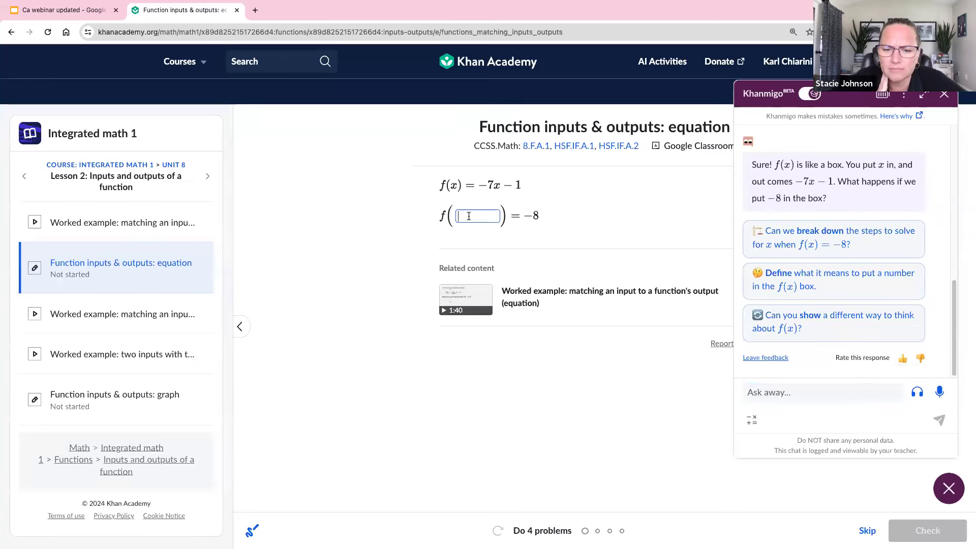
text(-57)
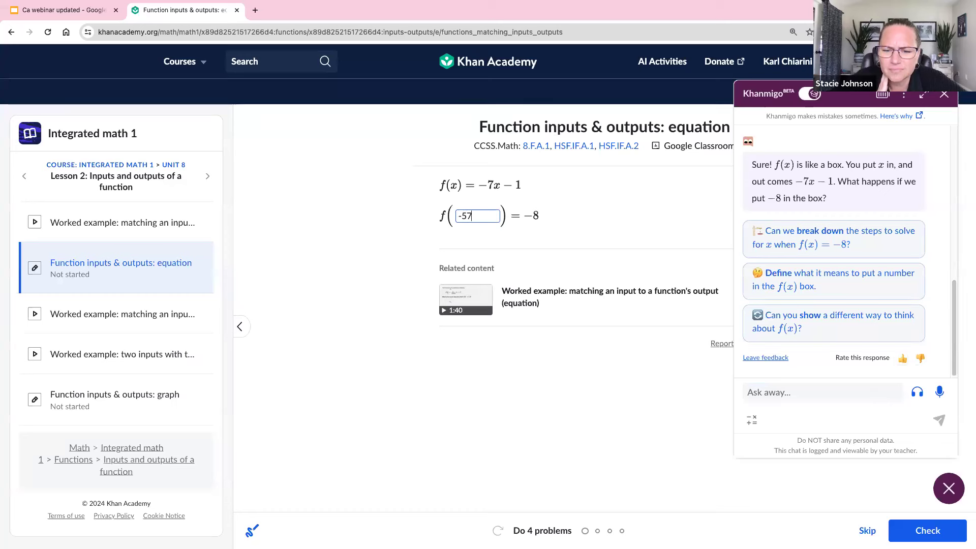
key(Return)
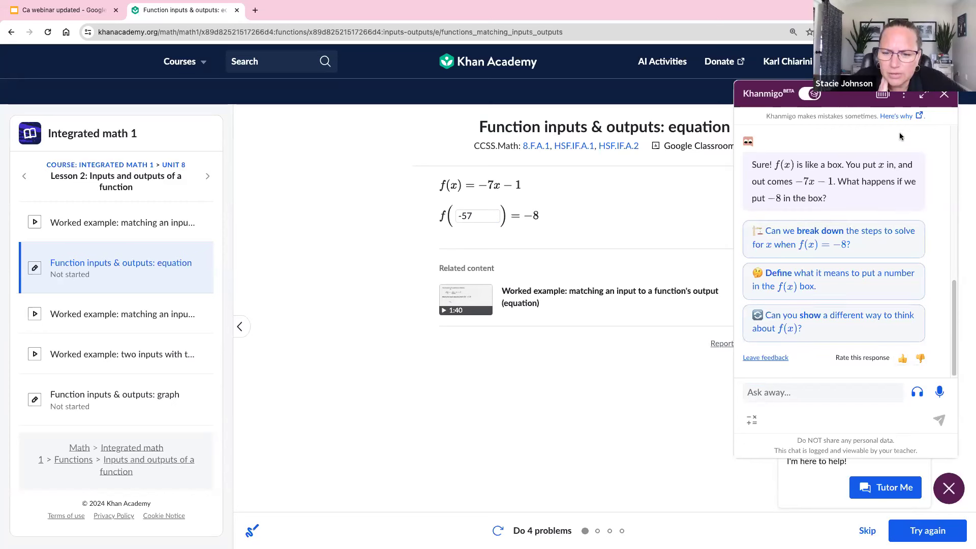
- Send "-57" to Khanmigo in reply to its question about putting −8 in the box
click(813, 395)
text(-8)
key(BackSpace)
key(BackSpace)
text(-57)
click(939, 421)
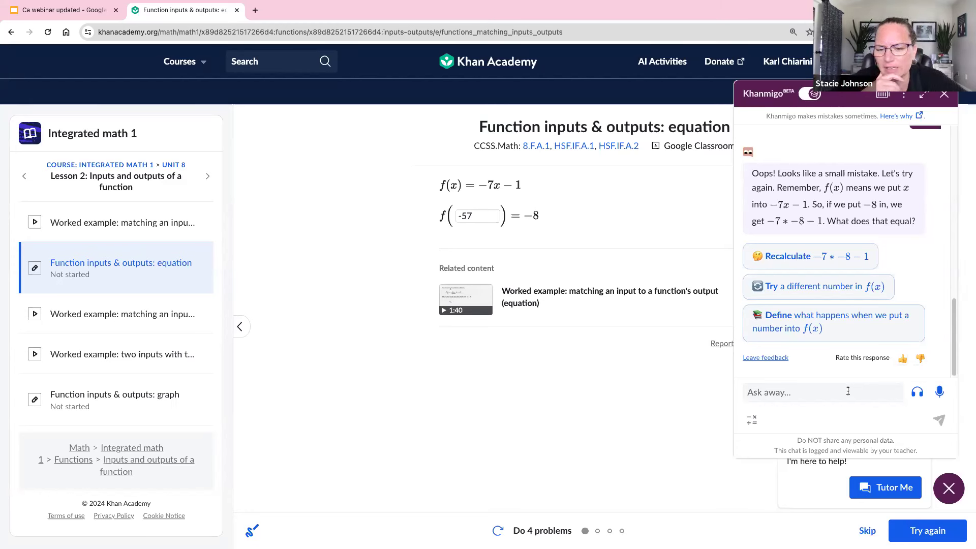
- Reply "idk" to Khanmigo's question about what −7 * −8 − 1 equals
click(848, 391)
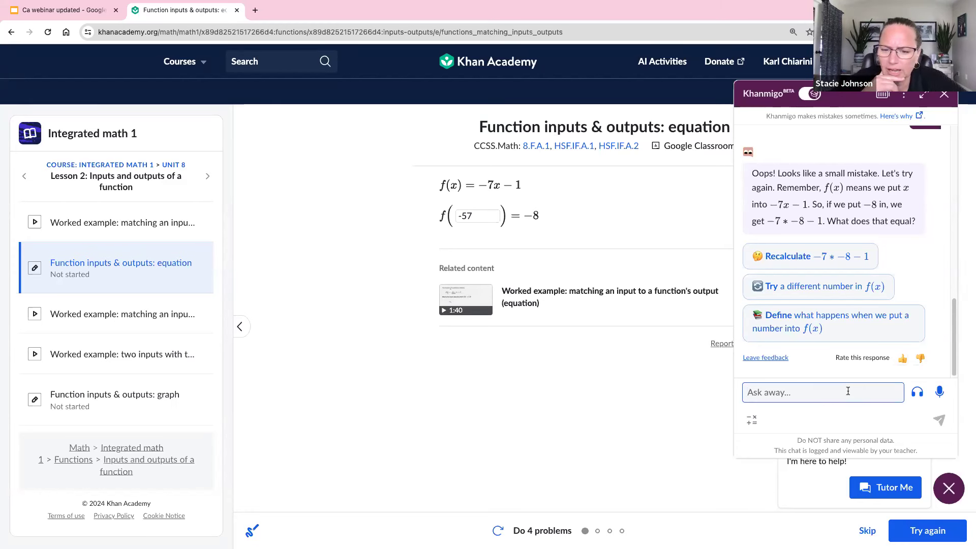
text(idk)
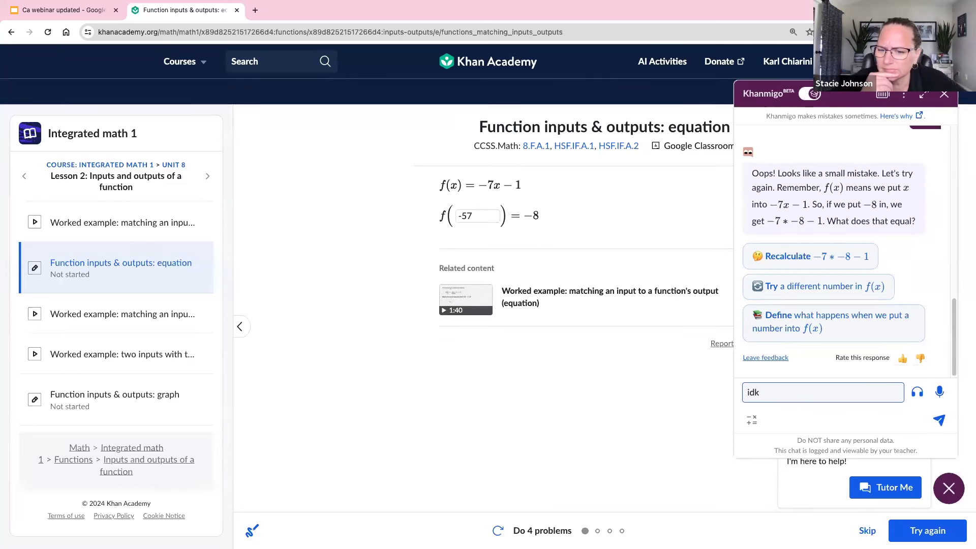
key(Return)
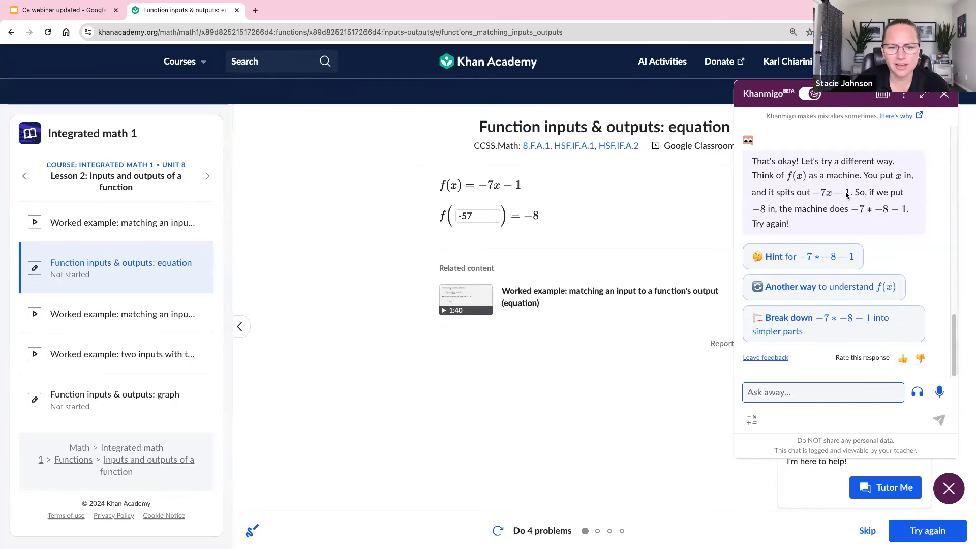
- Close the chat and open the "Understand: ecosystem dynamics" exercise in Unit 6 of the Middle school biology - NGSS course
click(601, 96)
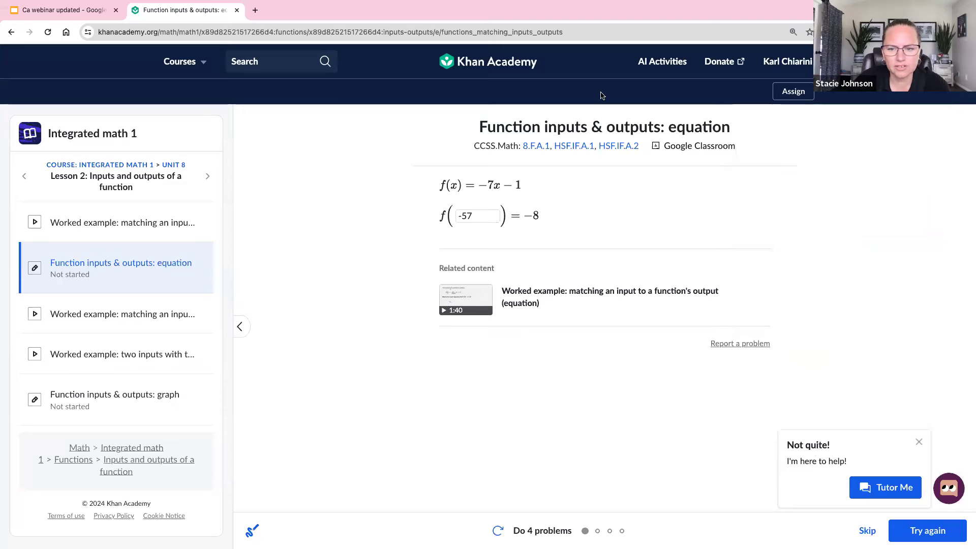
click(179, 62)
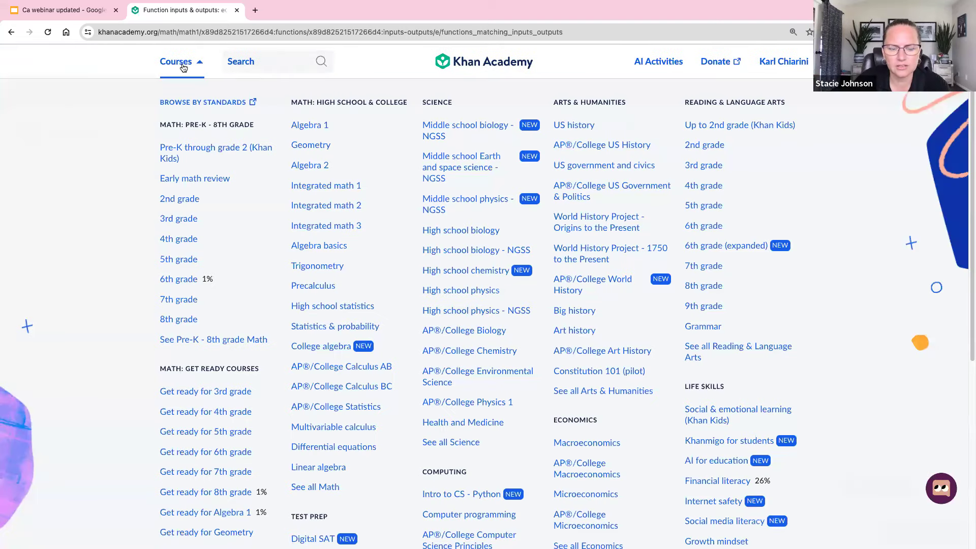
click(480, 127)
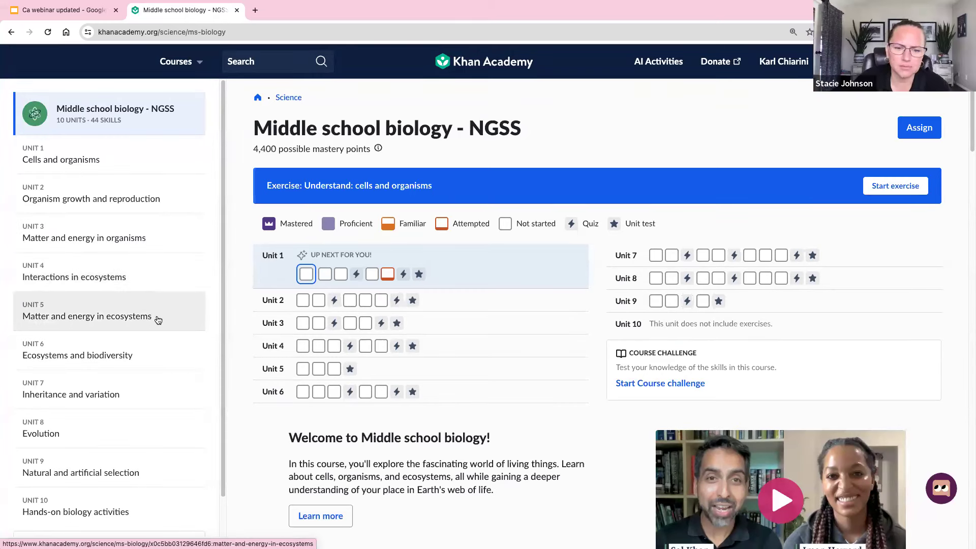
click(127, 356)
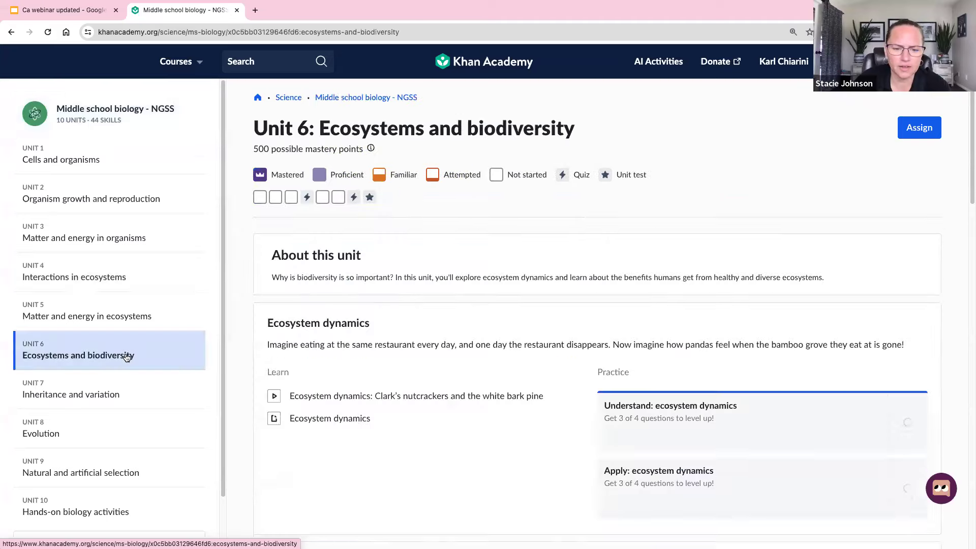
scroll(438, 448, down, 4)
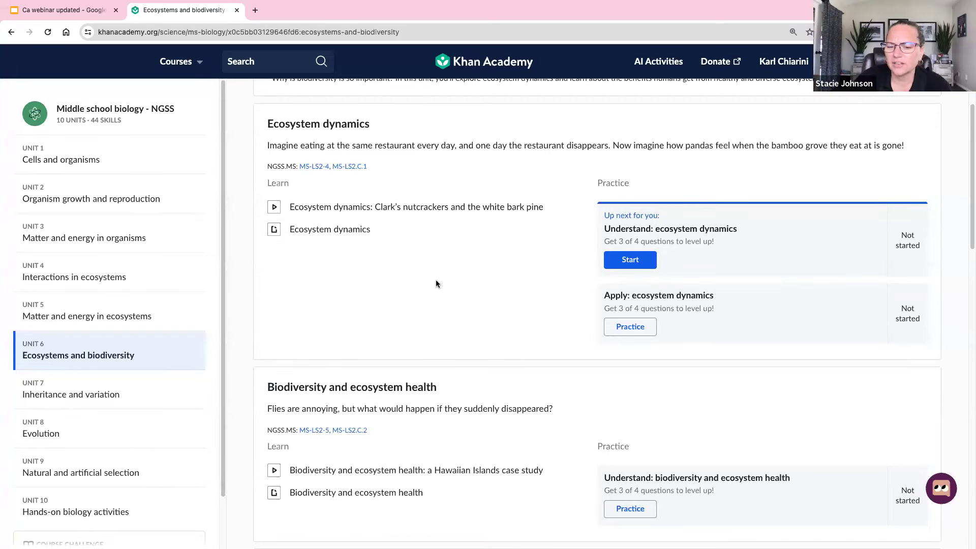
click(647, 261)
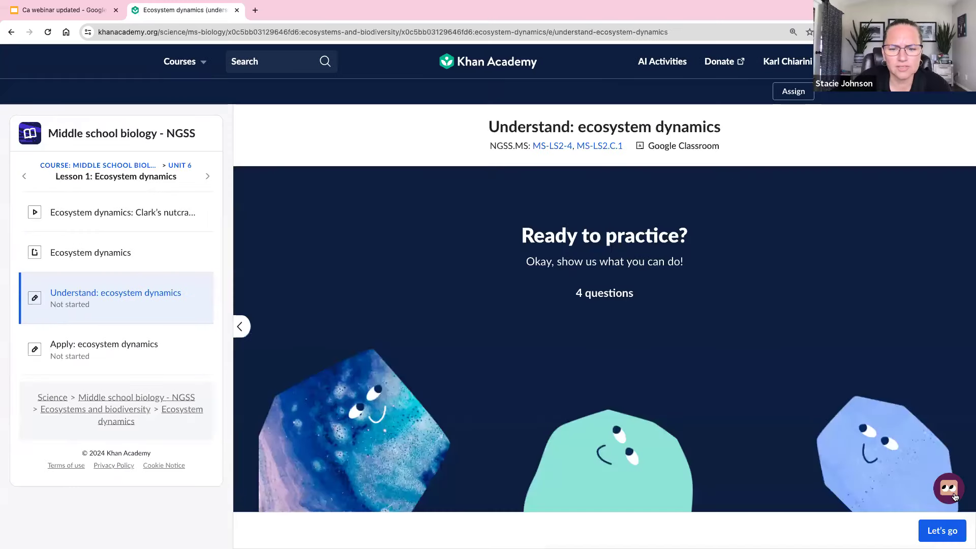
- Open Khanmigo in student view on the exercise and ask the suggested "Why should I care about learning this?"
click(950, 489)
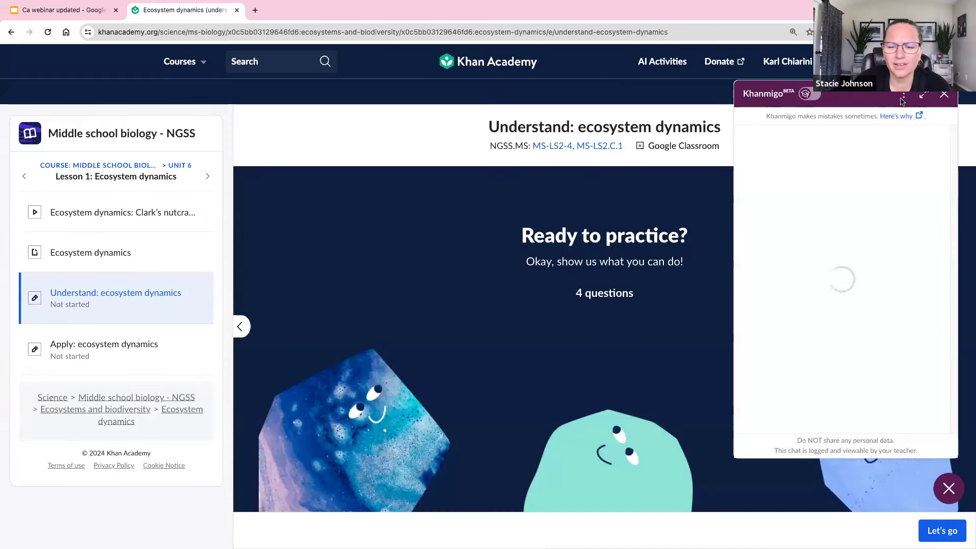
click(812, 97)
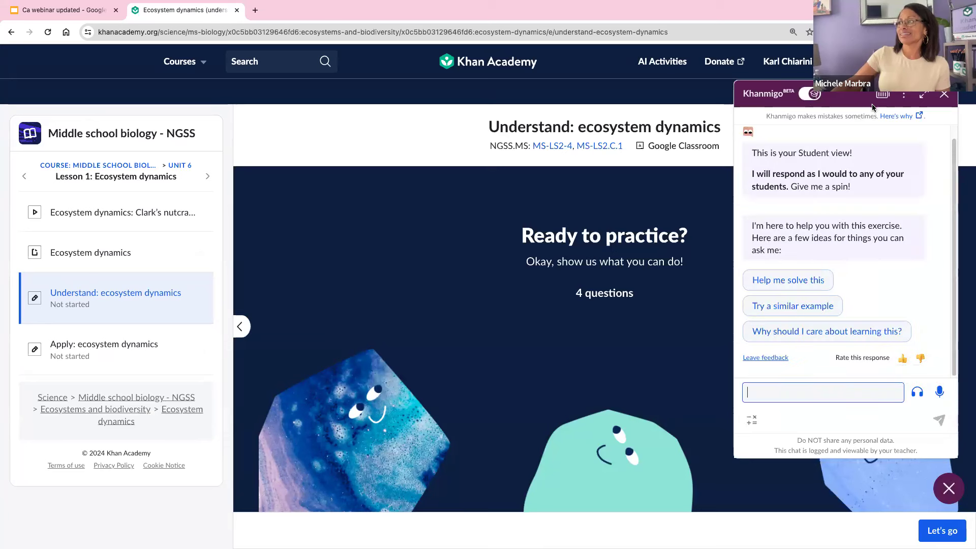
click(804, 337)
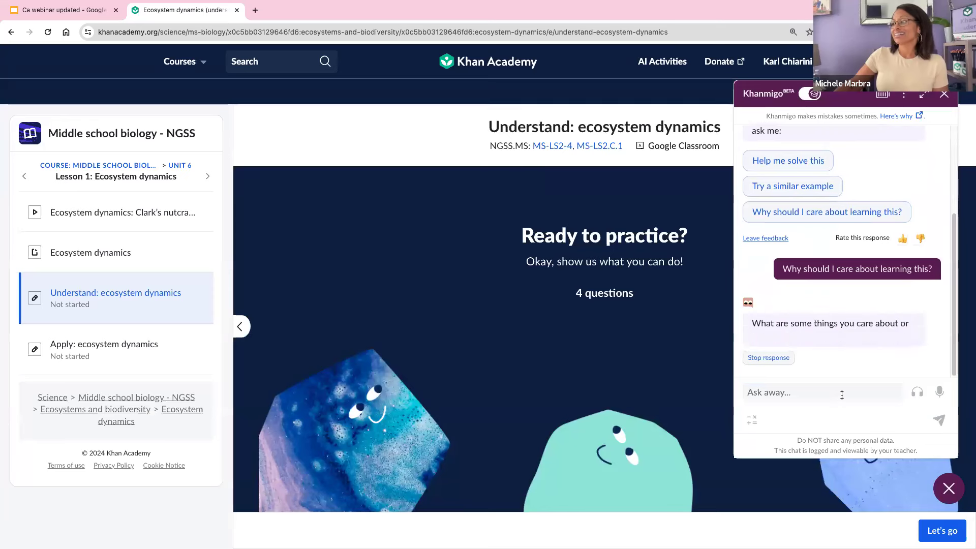
- Answer Khanmigo's question about personal interests with "I love to dance"
click(844, 395)
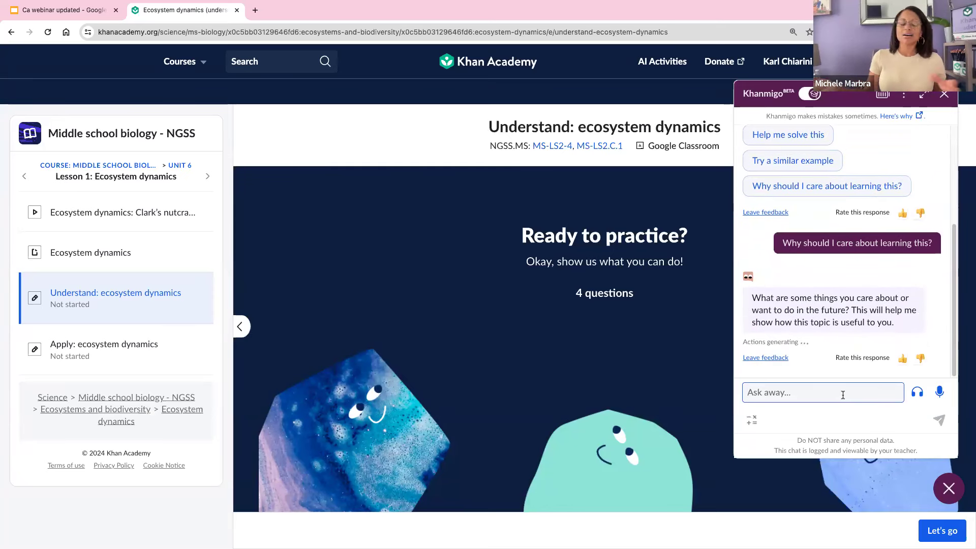
text(I love)
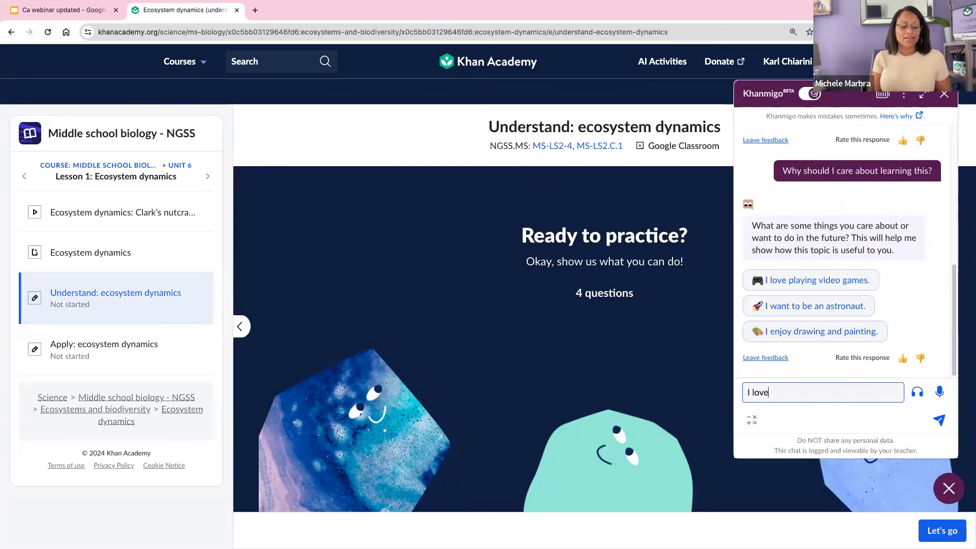
text( to dance)
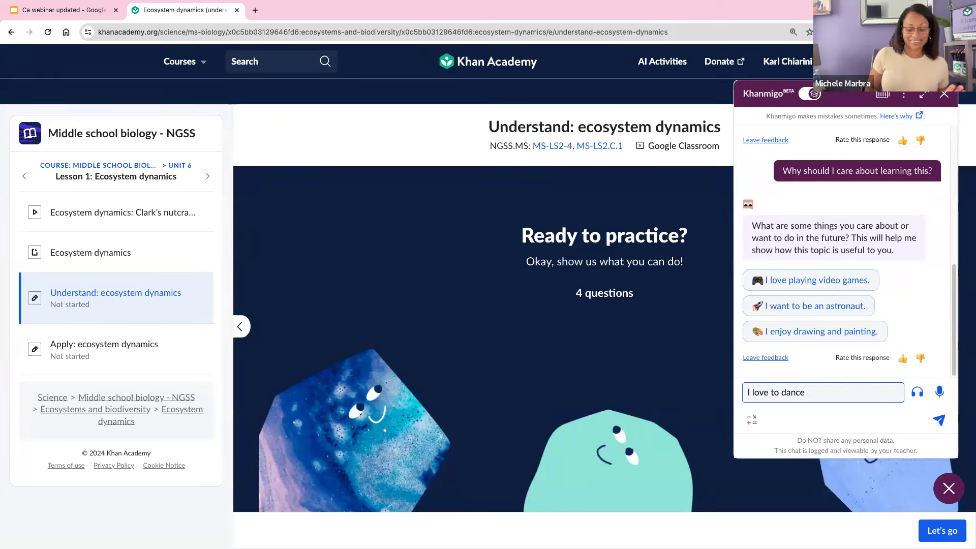
key(Return)
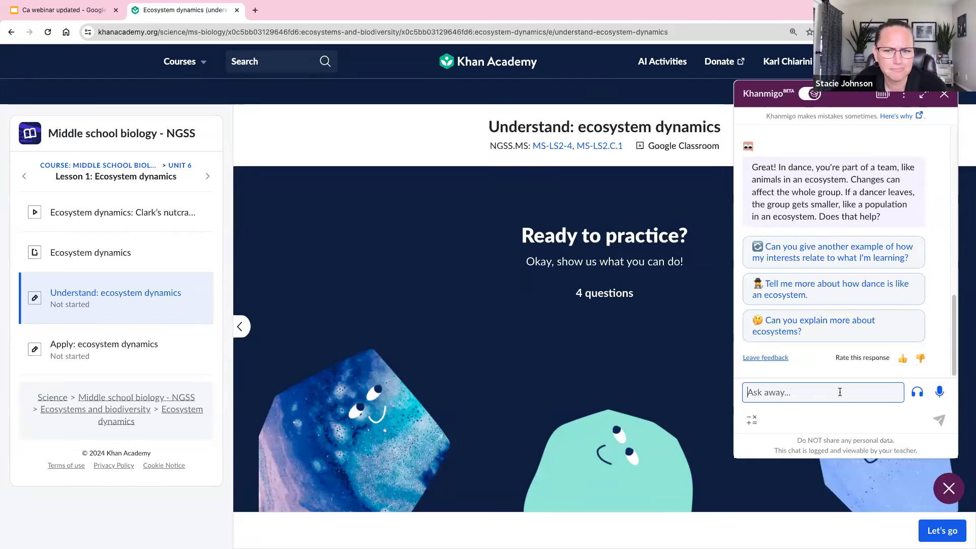
- Dictate and send "can you give me another example also i really like taylor swift" to Khanmigo, and try to turn off speech recognition
click(940, 394)
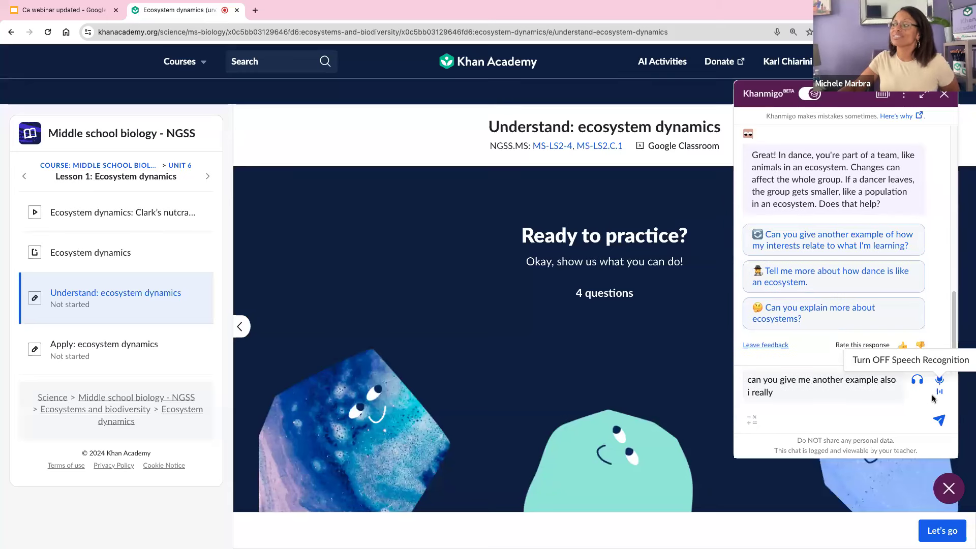
click(942, 422)
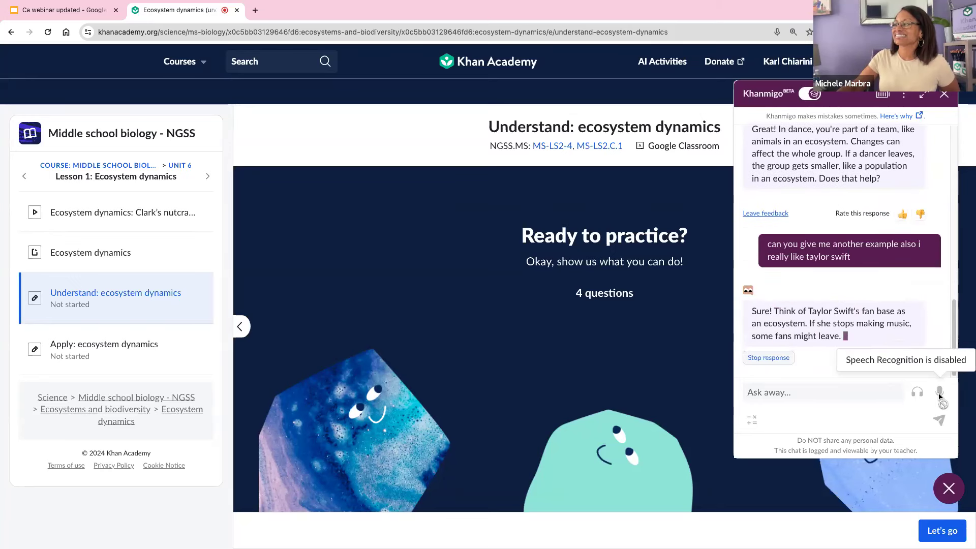
click(940, 395)
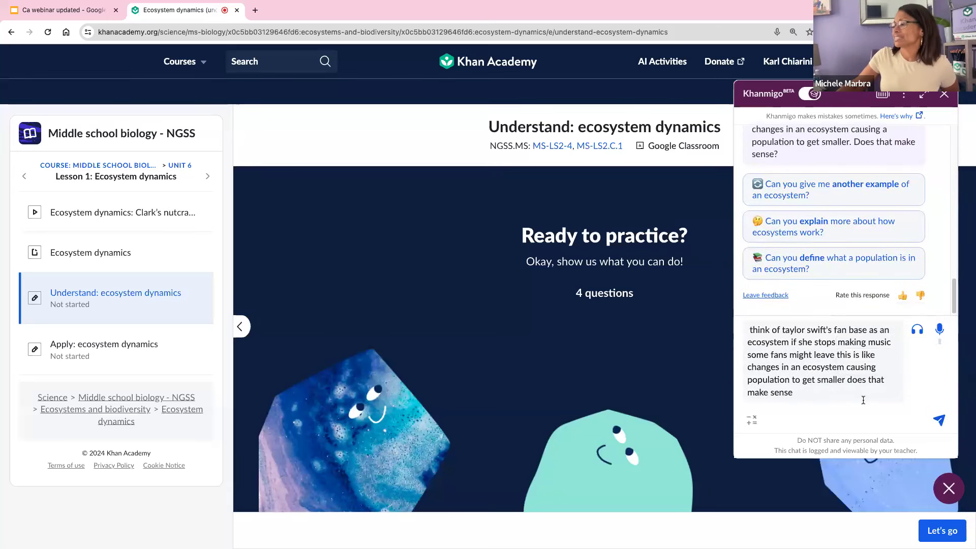
- Clear the stray dictated text from the message box and ask the suggested question on how ecosystems work
drag(789, 388, 722, 307)
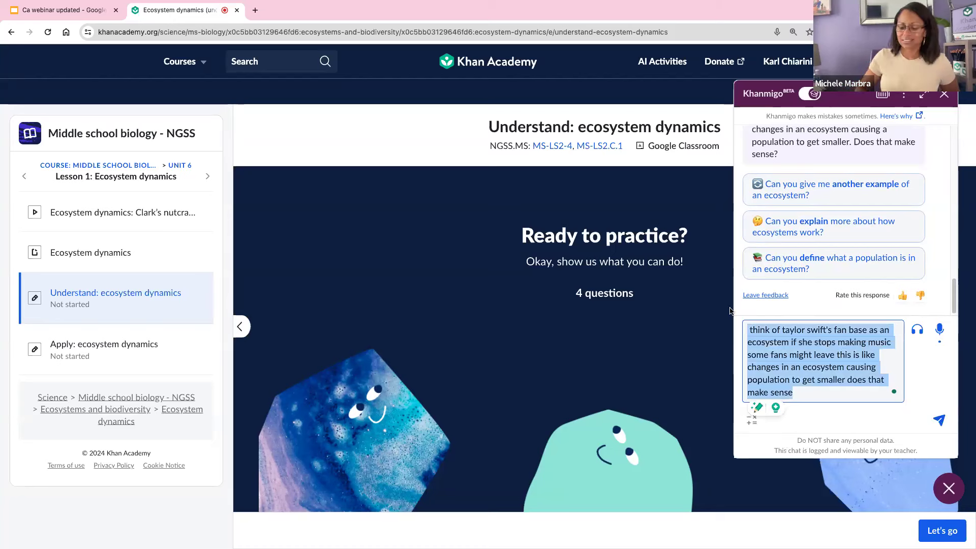
key(BackSpace)
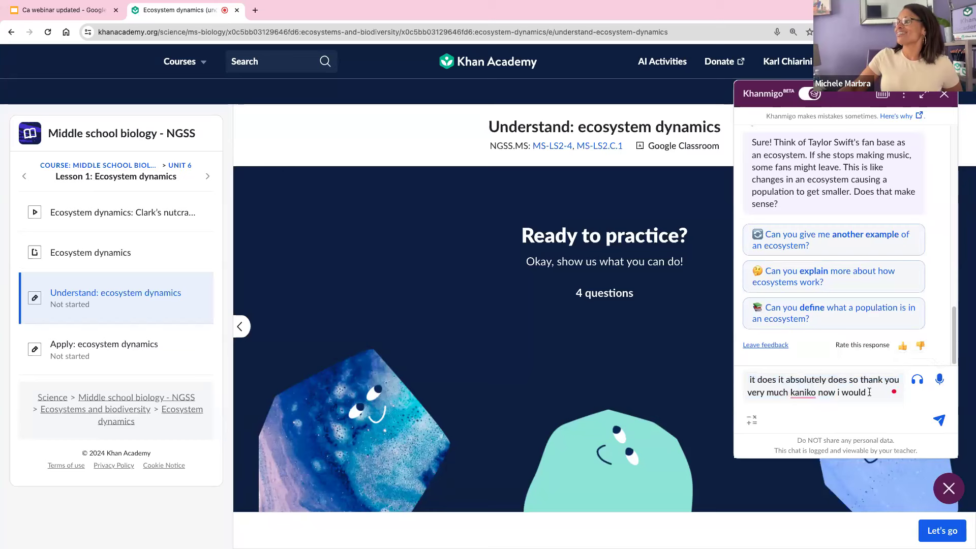
drag(745, 376, 866, 393)
key(BackSpace)
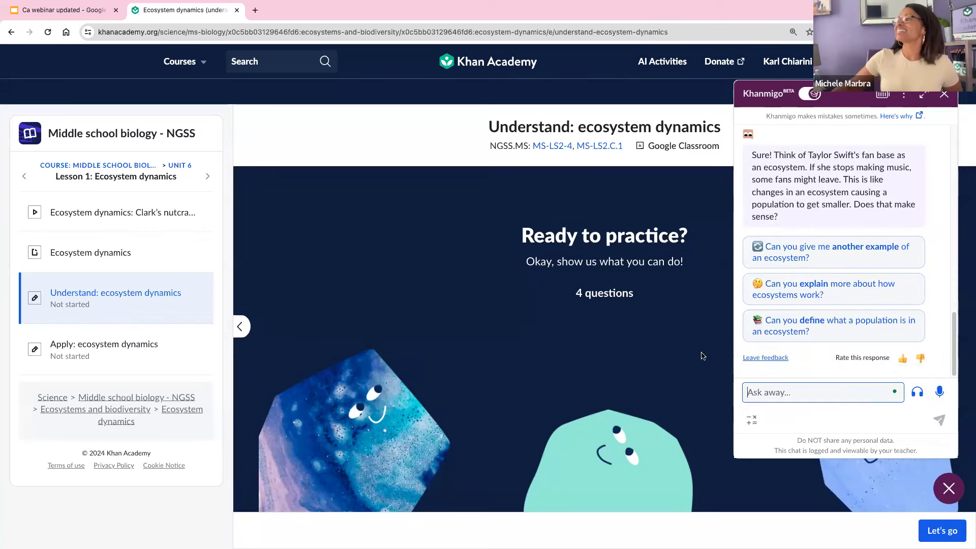
click(887, 301)
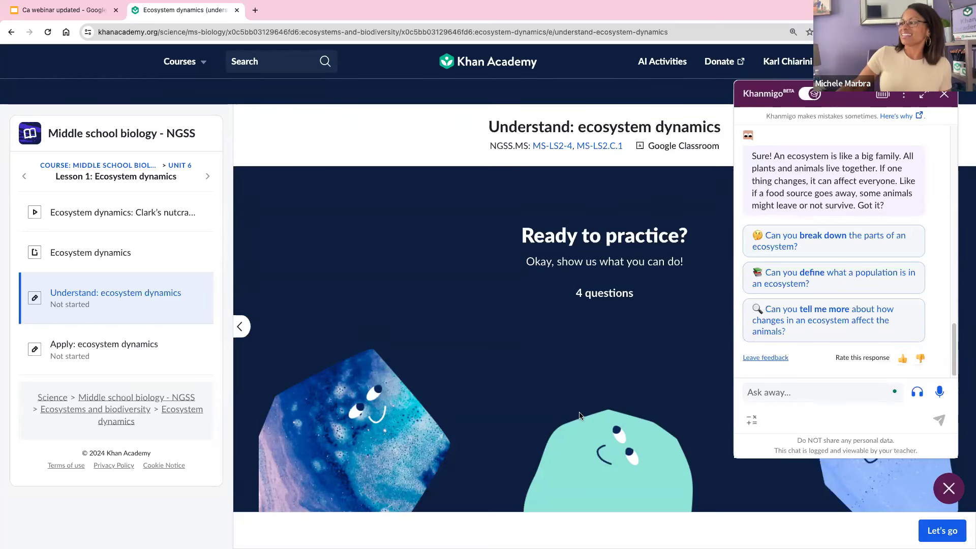
- Start the ecosystem dynamics practice and submit "smaller" as the answer to the first question
click(941, 530)
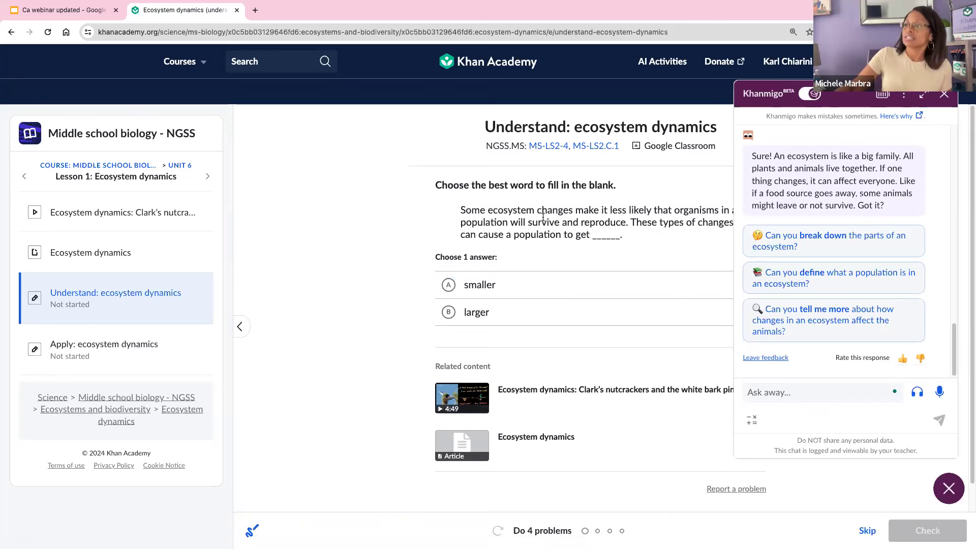
click(461, 287)
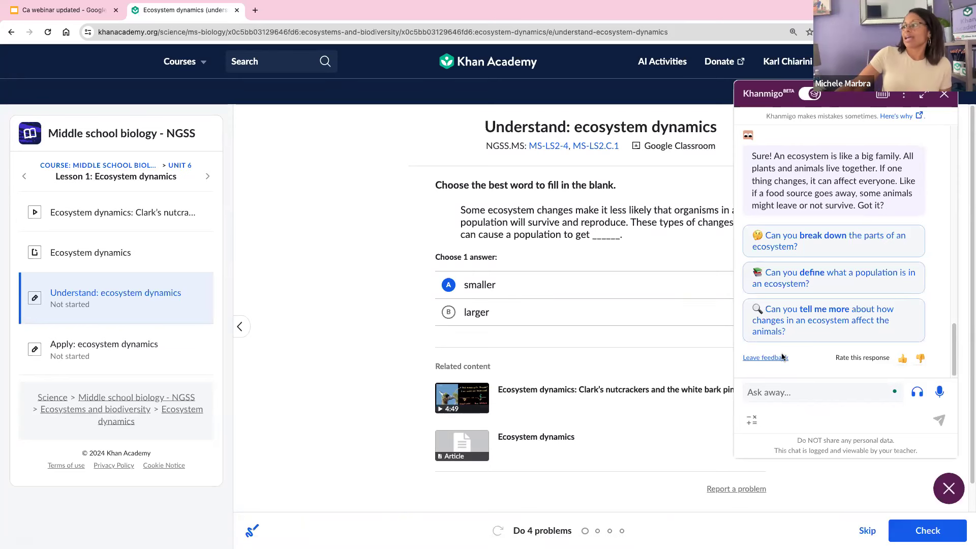
click(944, 533)
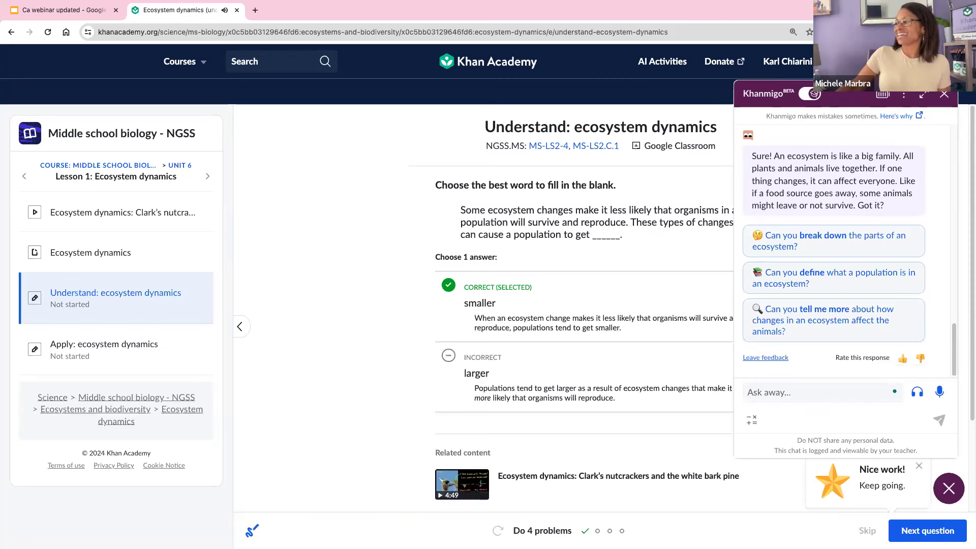
- Advance to the second practice question and ask Khanmigo to try a similar example
click(928, 530)
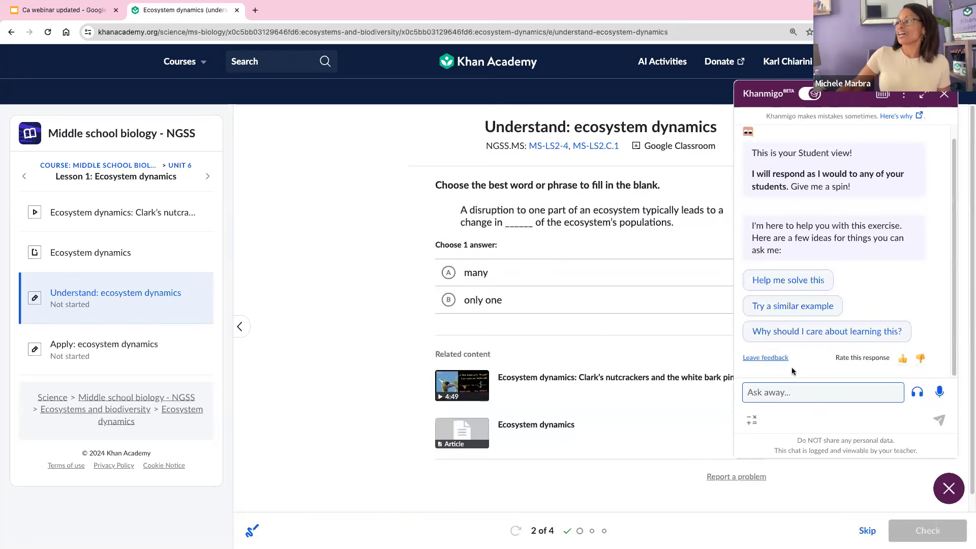
click(806, 311)
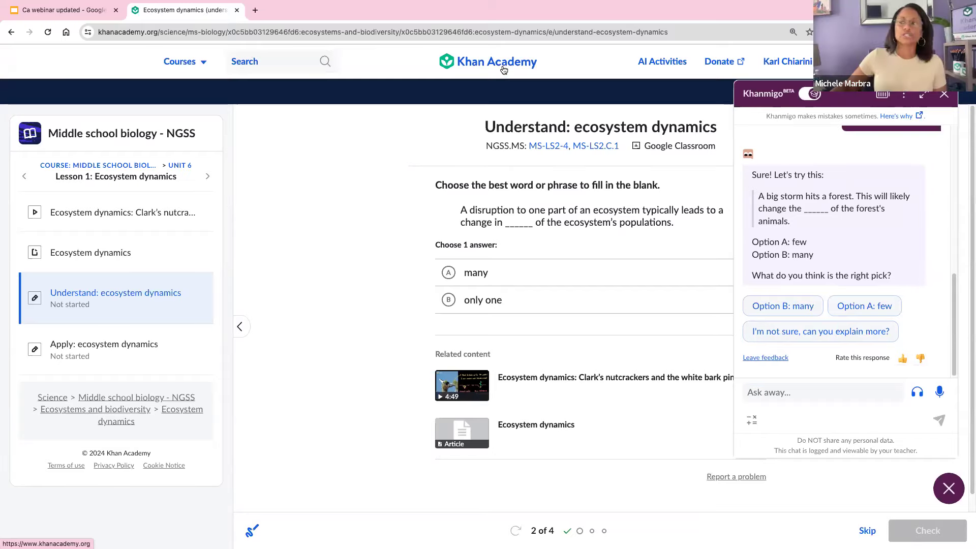
- Return to the teacher dashboard, close the Khanmigo chat, and show the full list of Khanmigo Tools
click(504, 70)
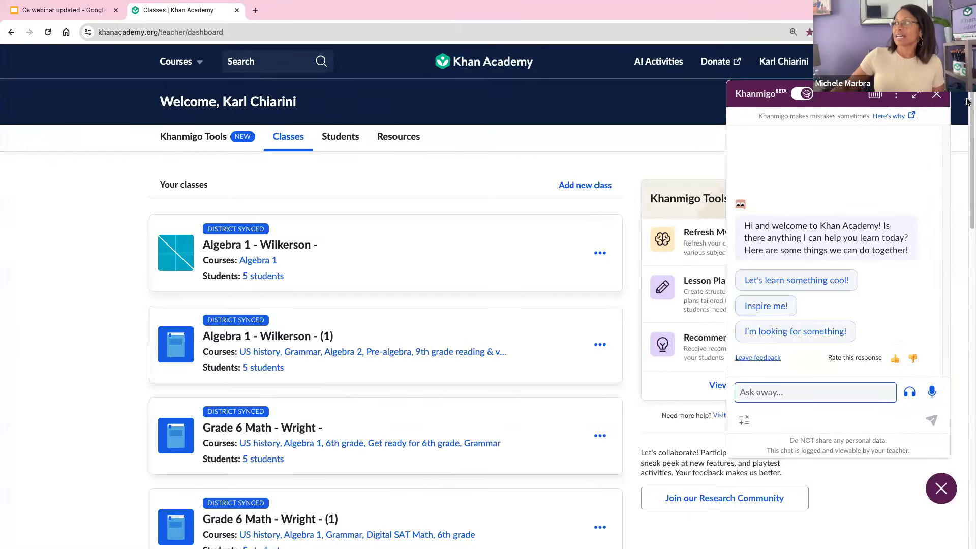
click(937, 95)
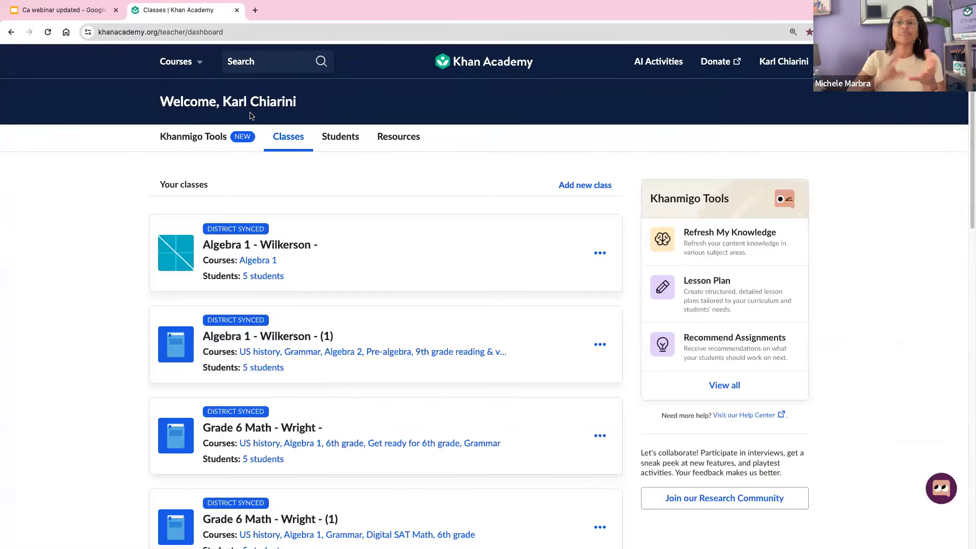
click(172, 139)
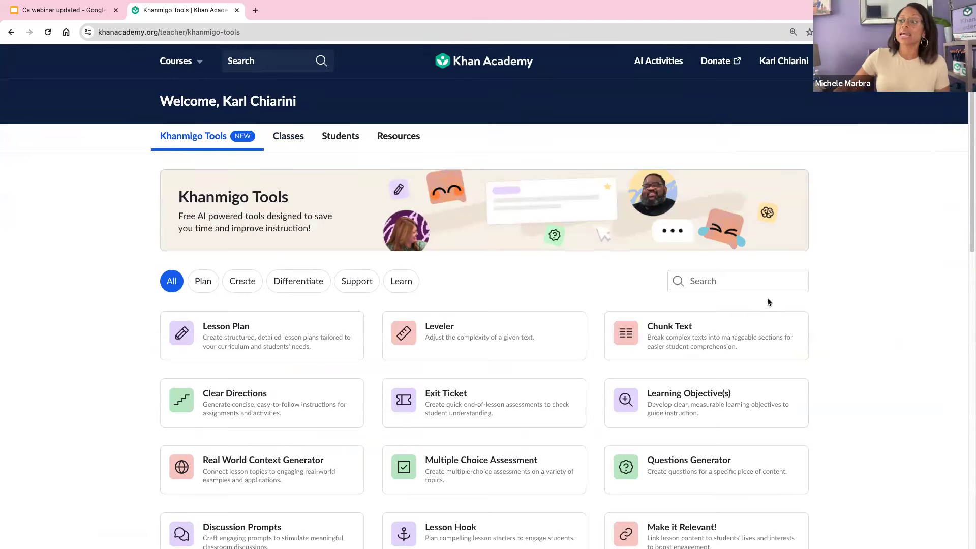
- Open the Class Snapshot tool and request a performance summary for the Algebra 1 class marked (1)
scroll(768, 264, down, 1)
scroll(769, 283, down, 8)
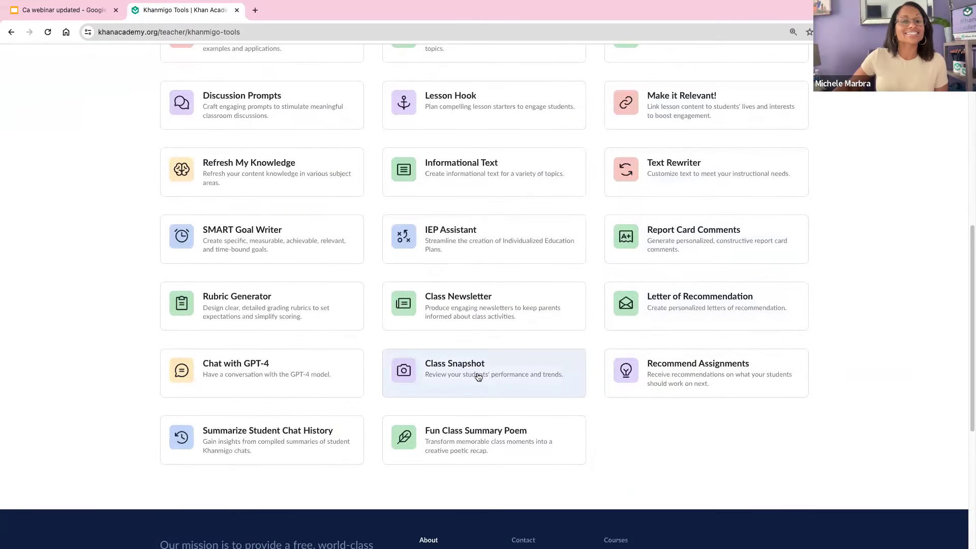
click(505, 378)
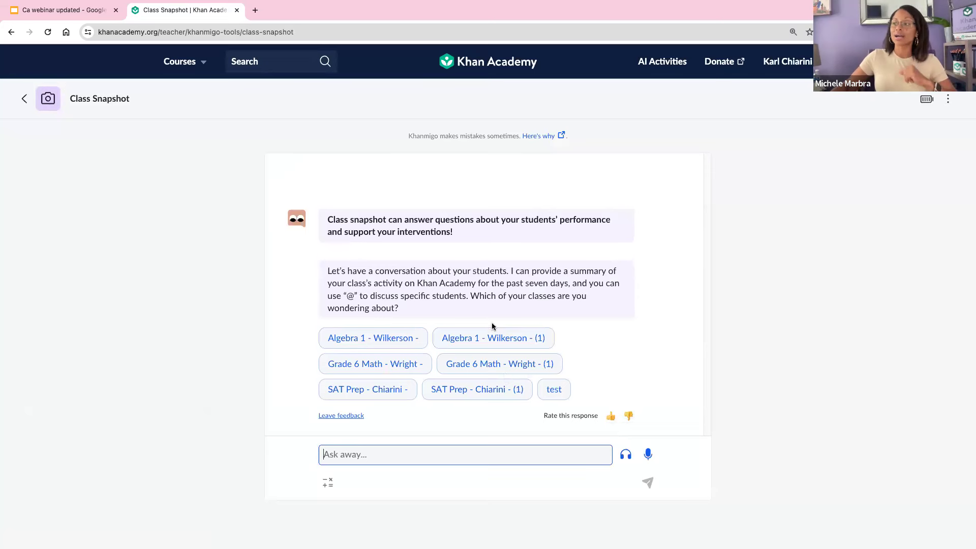
click(480, 340)
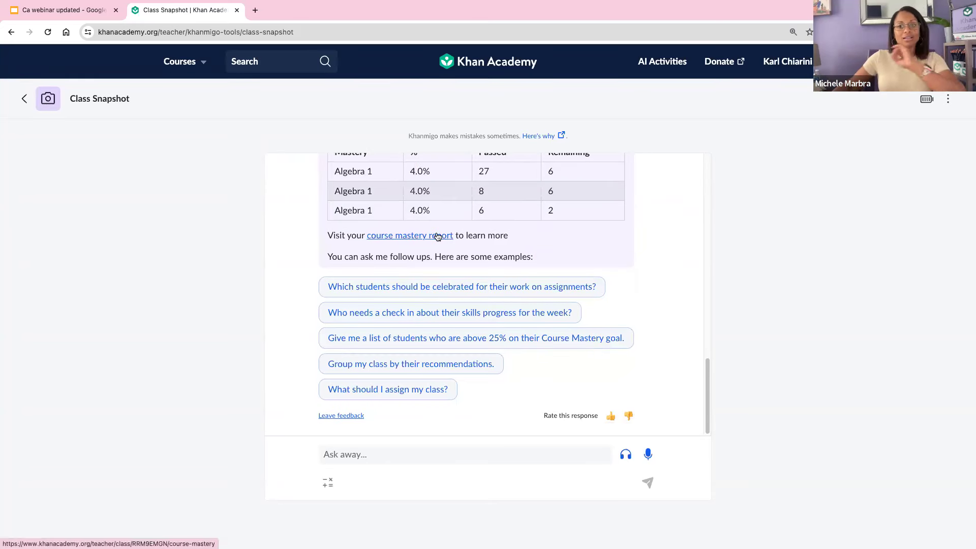
- Open the skills report linked in the class summary and look over the Algebra 1 activity overview
scroll(576, 245, up, 3)
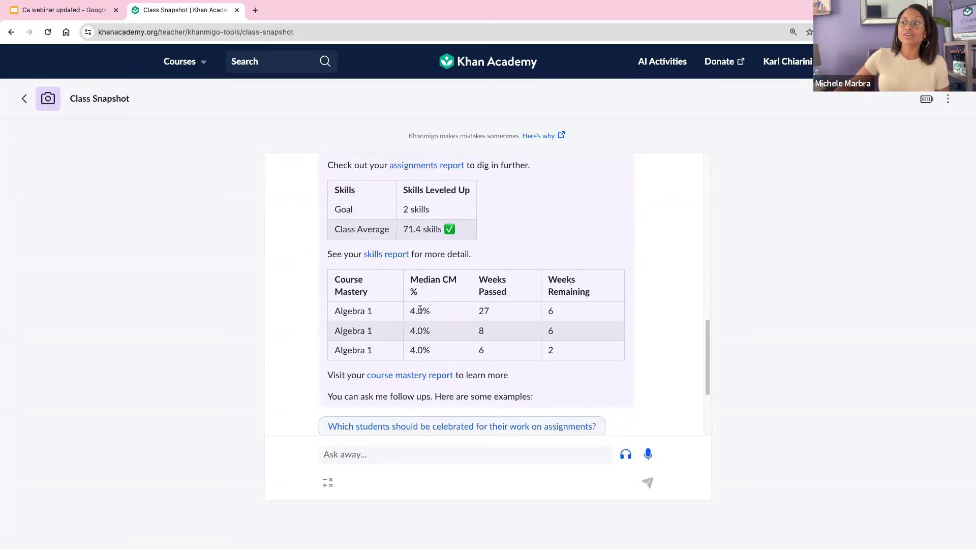
click(400, 259)
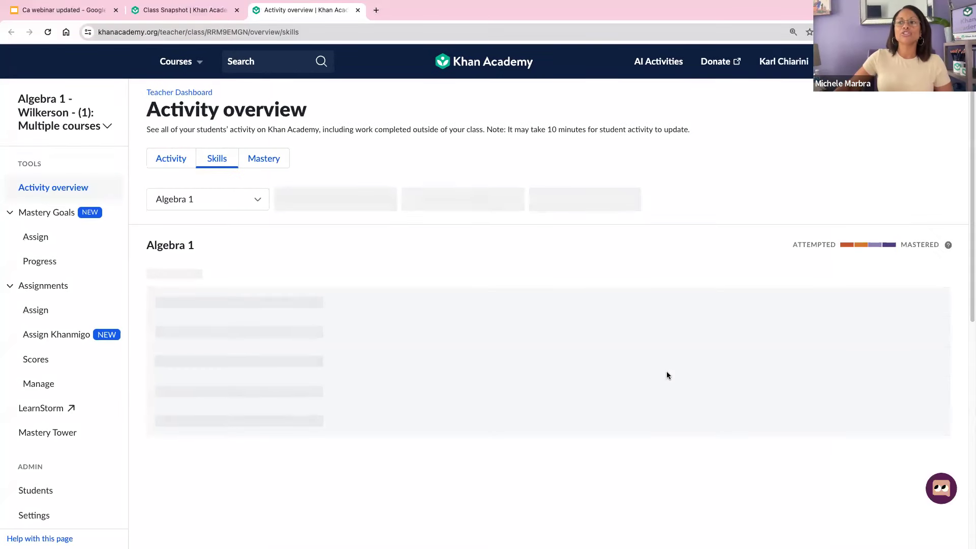
scroll(344, 324, down, 3)
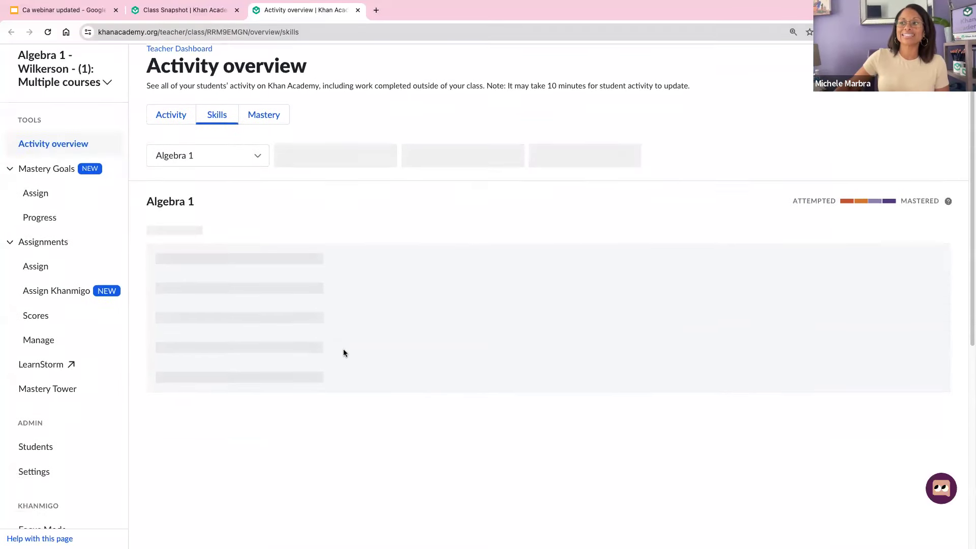
- Return to the Class Snapshot chat, have the class grouped by its recommendations, and review the suggested groups
click(188, 11)
scroll(644, 415, down, 3)
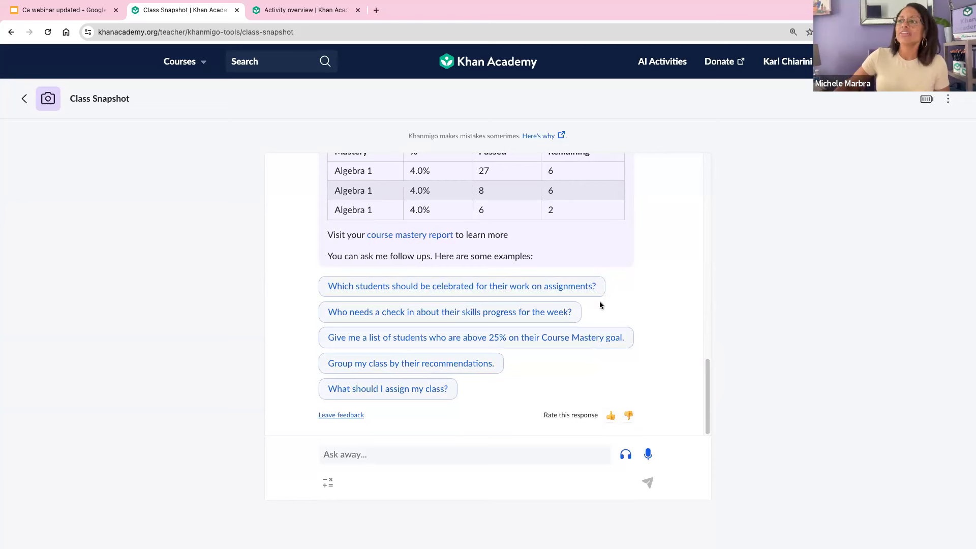
click(489, 369)
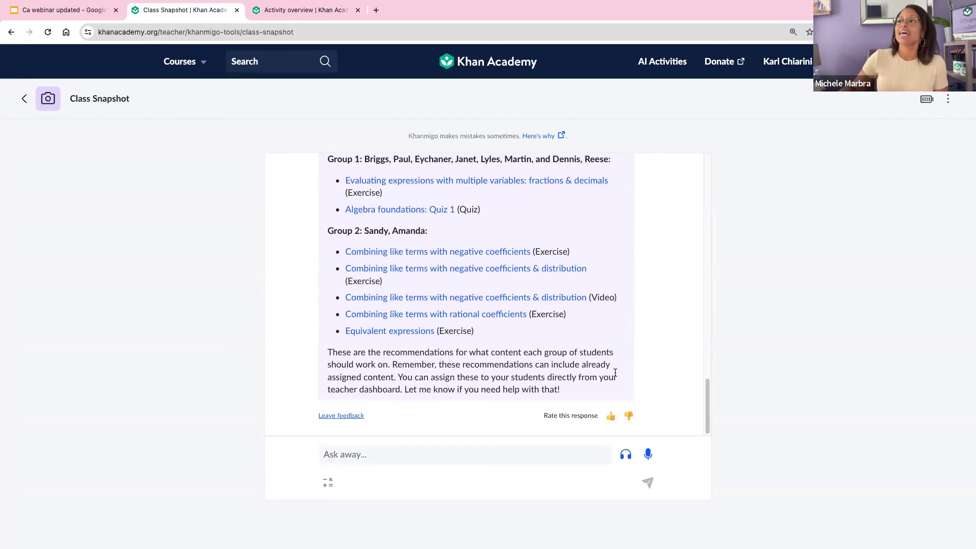
scroll(565, 189, up, 1)
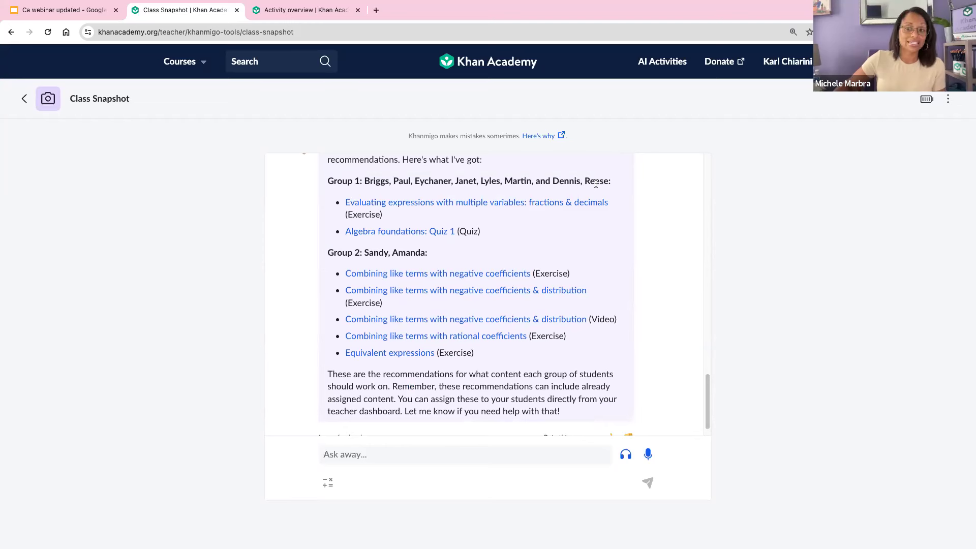
scroll(550, 276, down, 1)
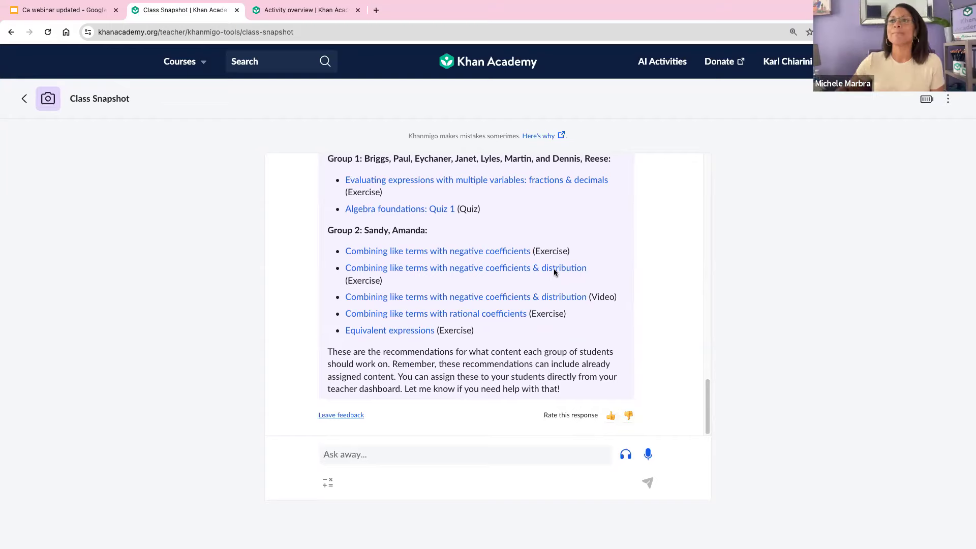
- Go back to the Khanmigo Tools, open Recommend Assignments, and request recommendations for the Algebra 1 class marked (1)
click(24, 102)
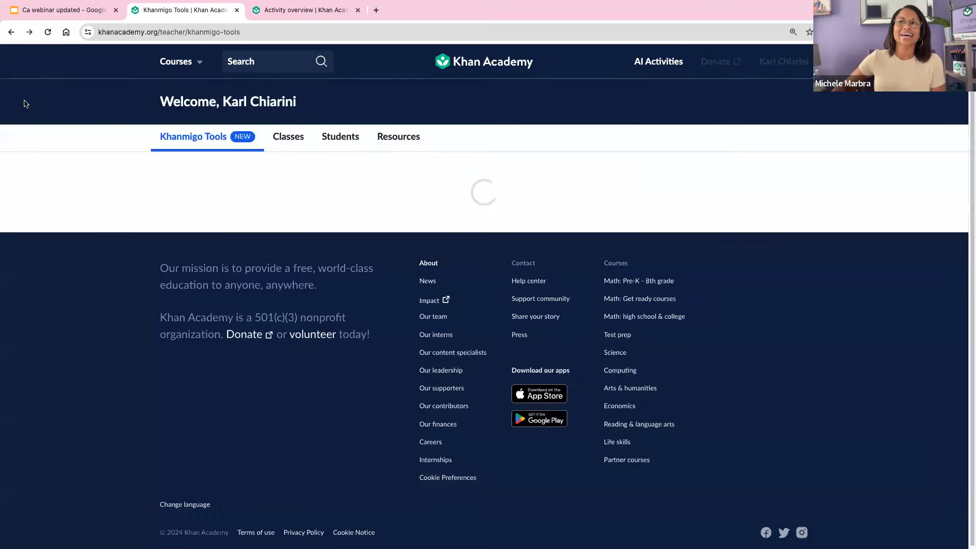
scroll(814, 356, down, 8)
scroll(783, 389, down, 1)
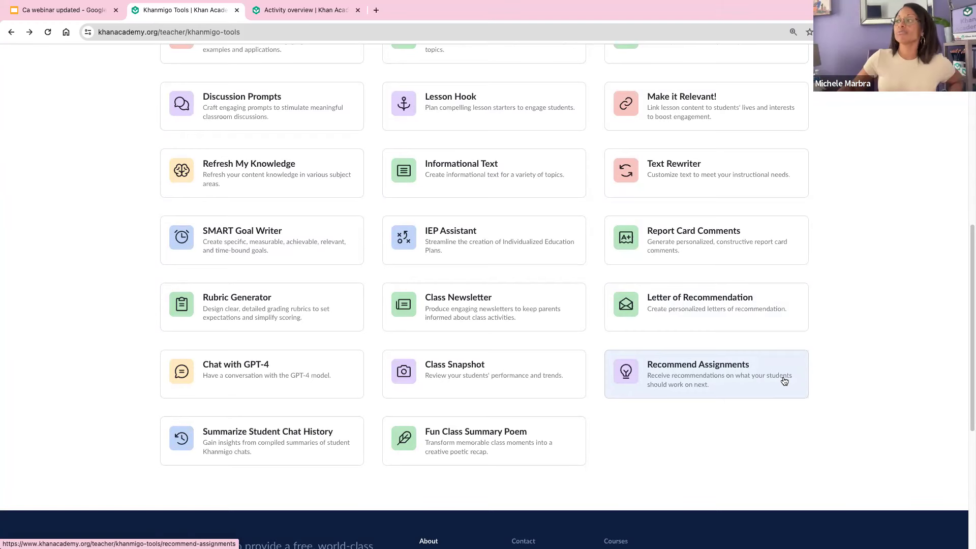
click(774, 394)
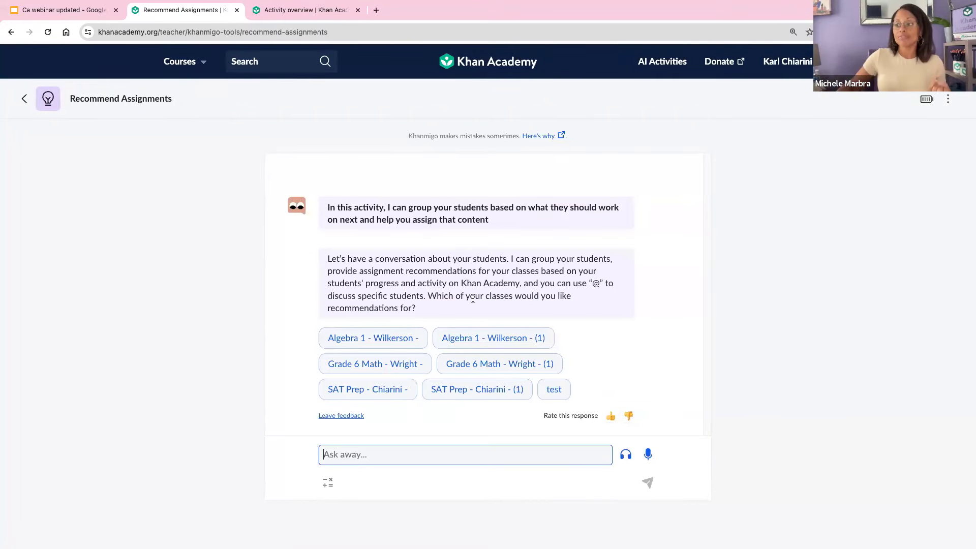
click(470, 344)
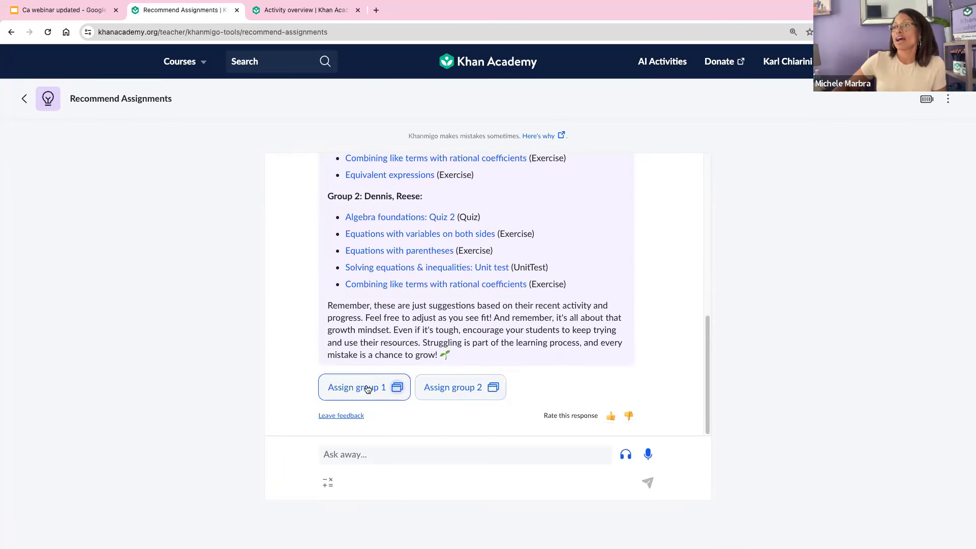
scroll(611, 278, up, 1)
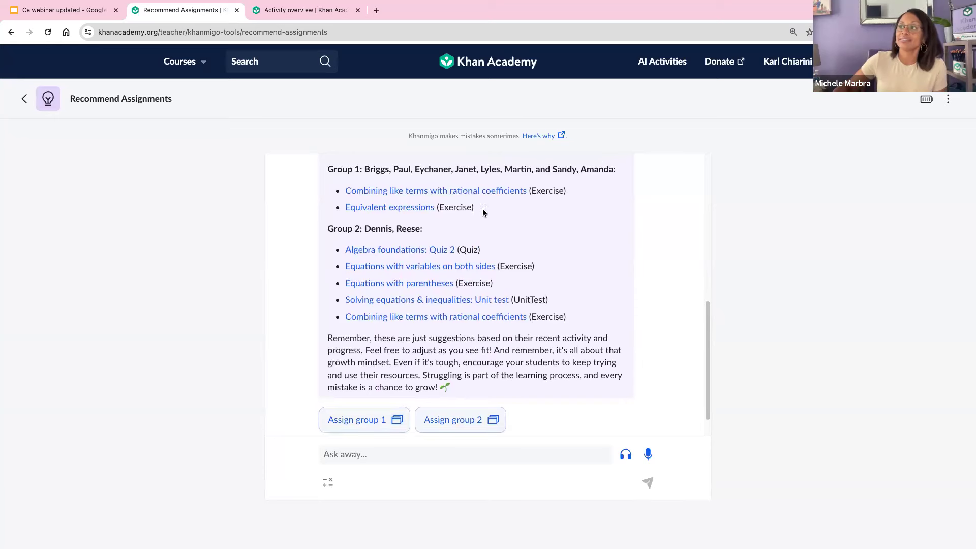
- Preview assigning group 1's recommended items with the same question set for all students, and close the settings without assigning
click(358, 421)
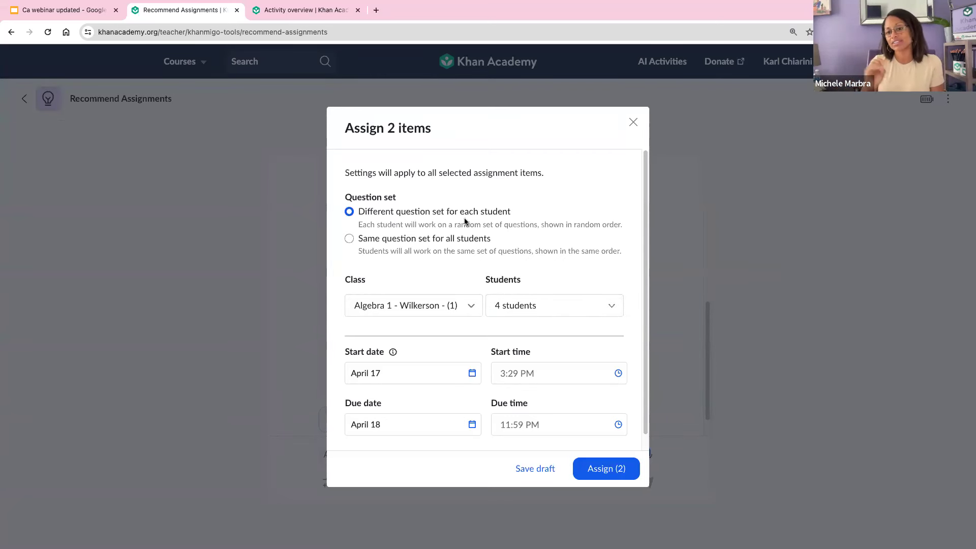
click(345, 239)
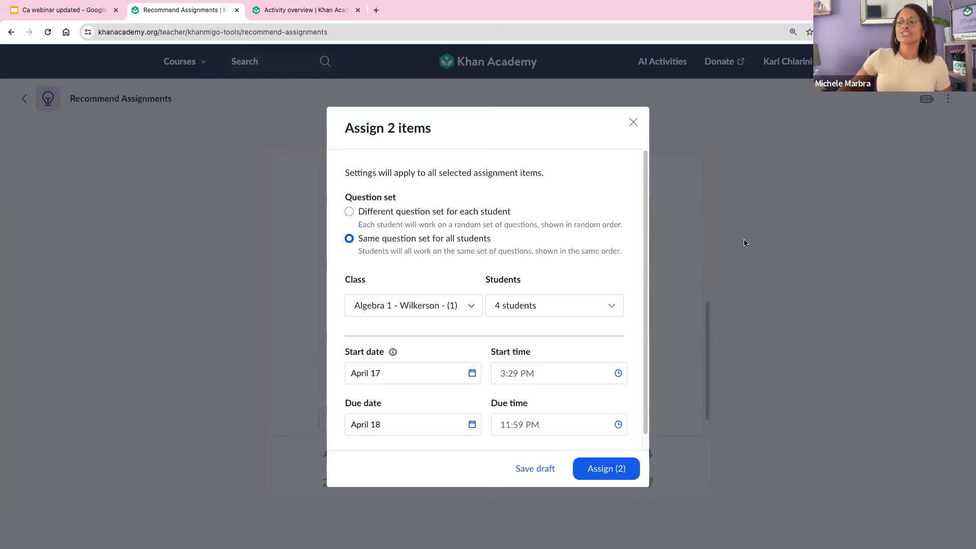
click(633, 122)
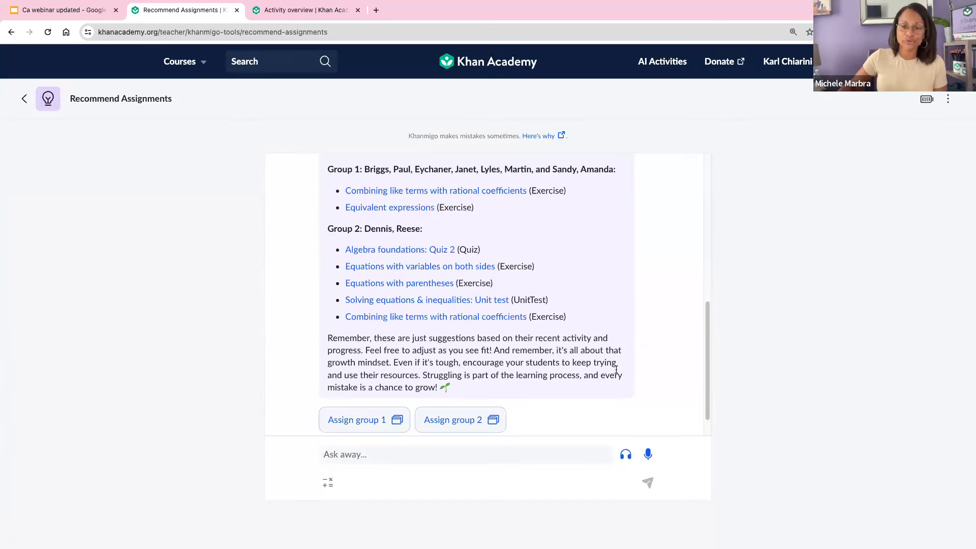
scroll(617, 370, up, 3)
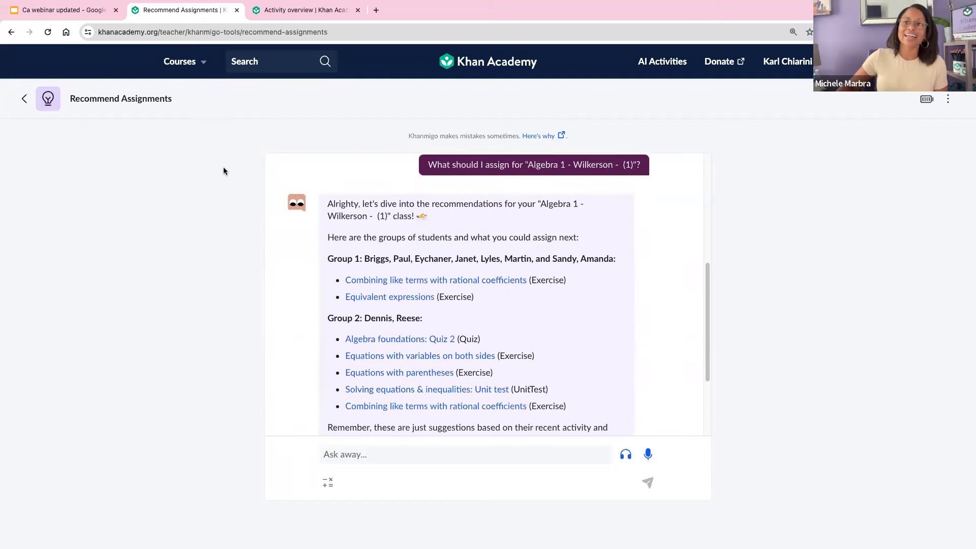
- Return to the list of Khanmigo Tools and open the Real World Context Generator
click(22, 101)
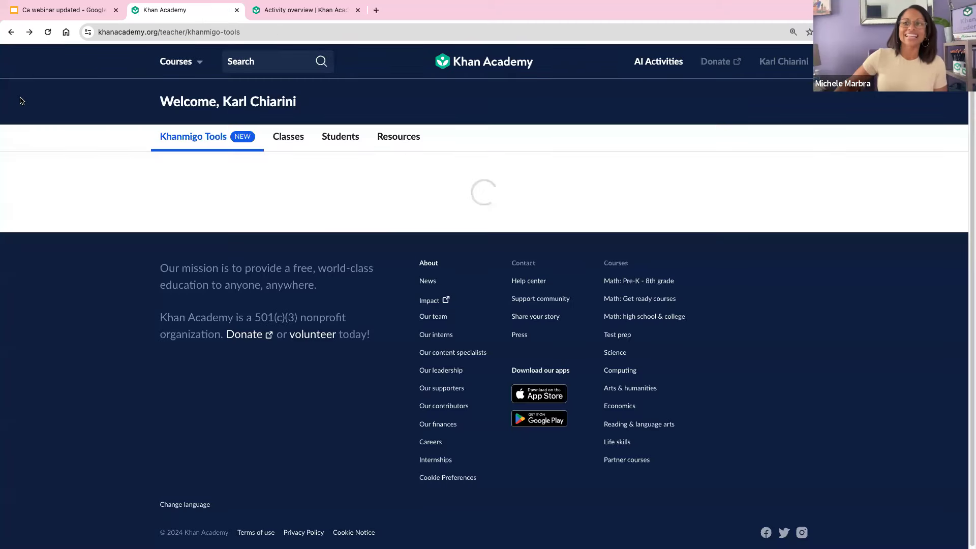
scroll(941, 401, down, 3)
scroll(872, 379, down, 2)
scroll(871, 378, up, 1)
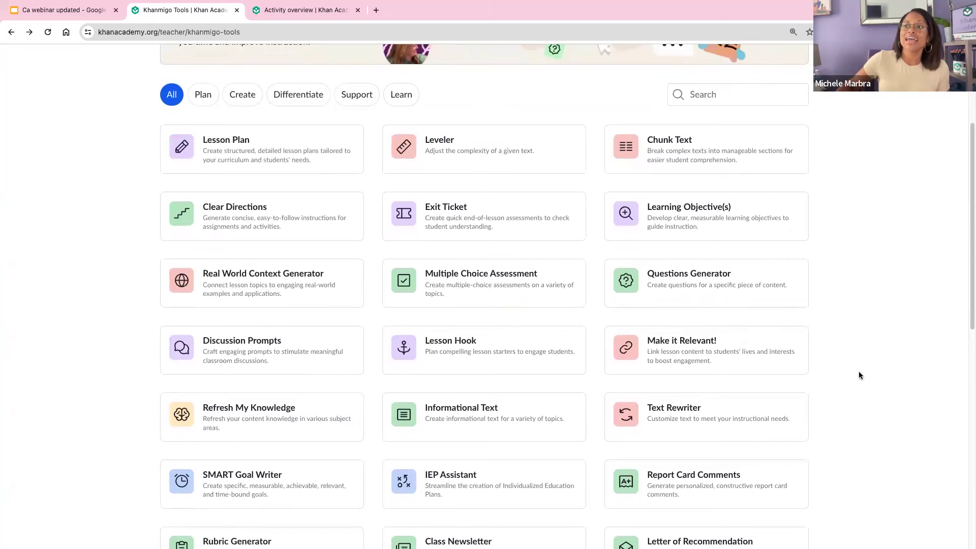
click(292, 295)
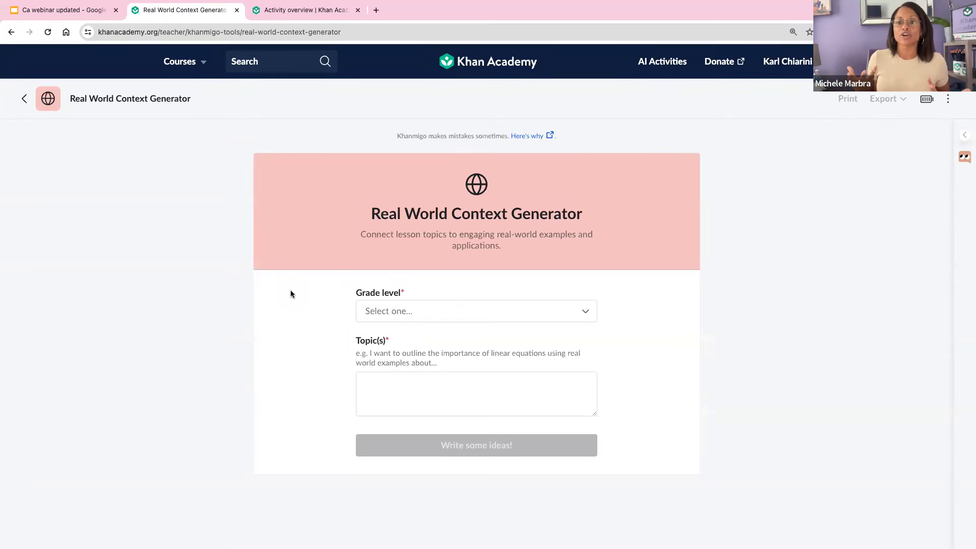
- Generate real-world context ideas for 9th grade on the topic "systems of equations" and review the resulting document
click(477, 311)
click(476, 386)
click(428, 389)
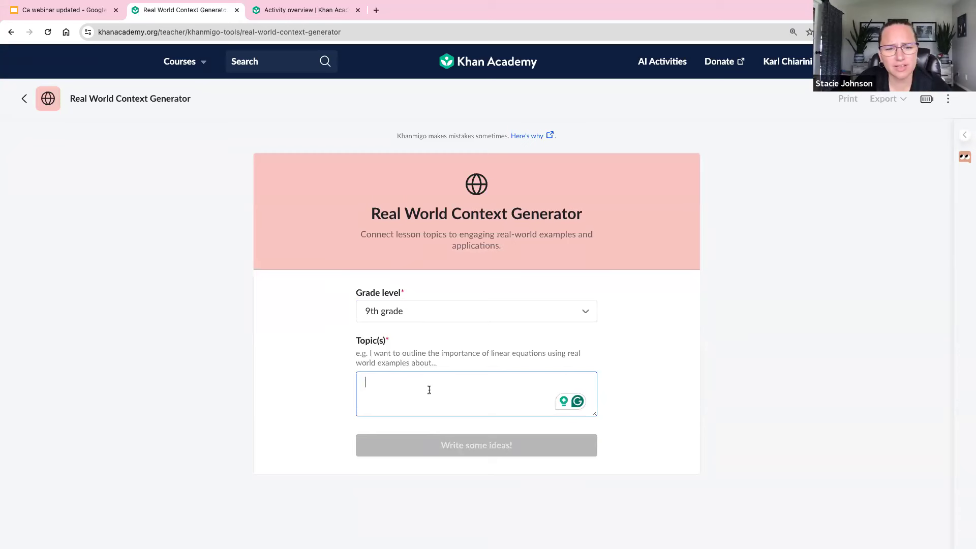
text(system)
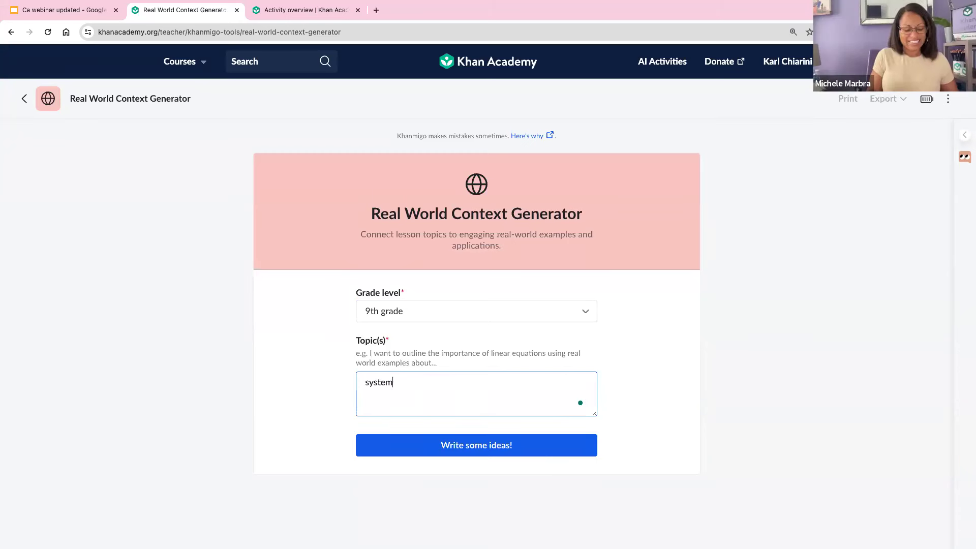
text(s of equ)
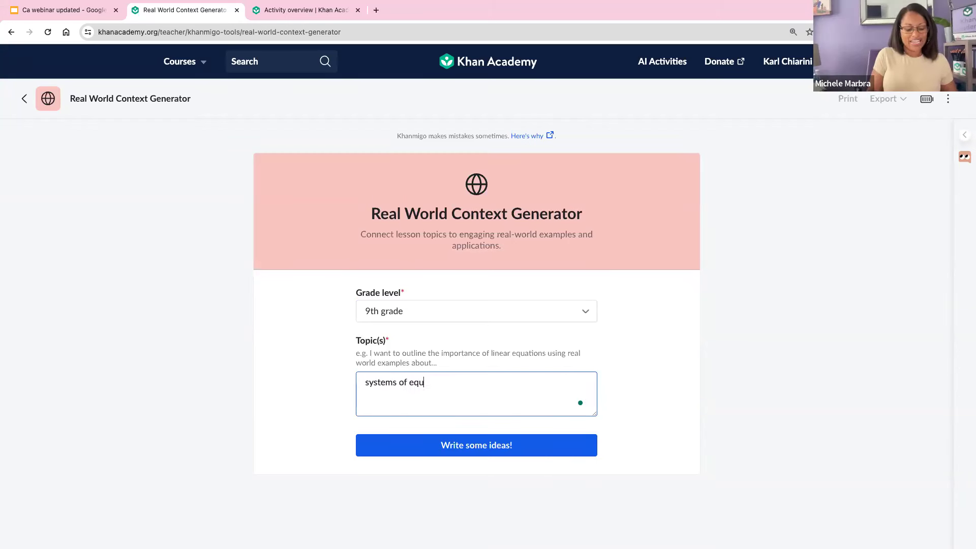
text(ations)
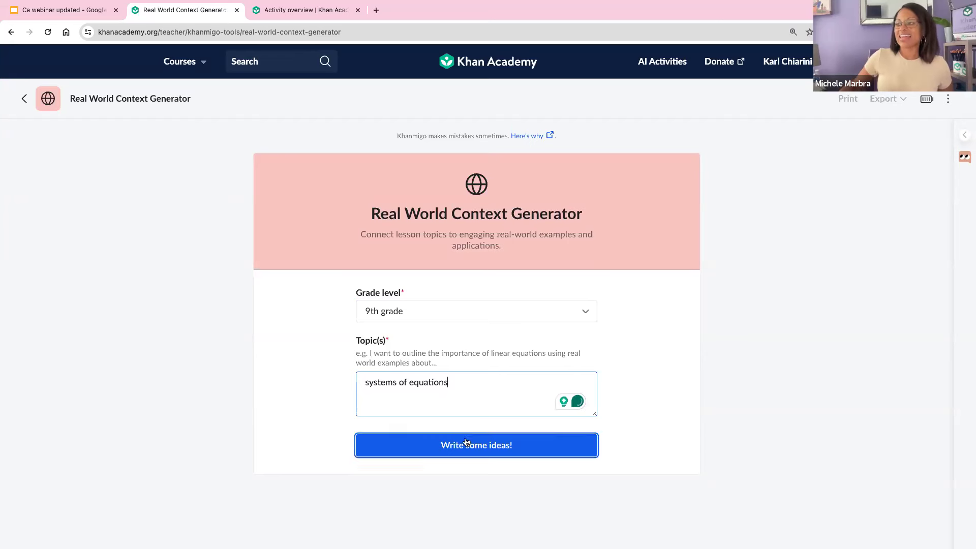
click(472, 446)
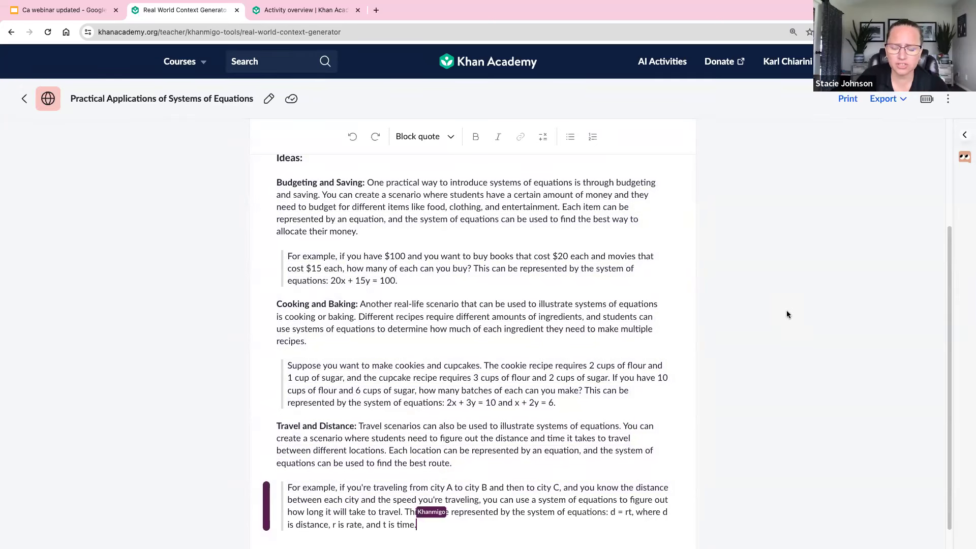
scroll(786, 314, down, 1)
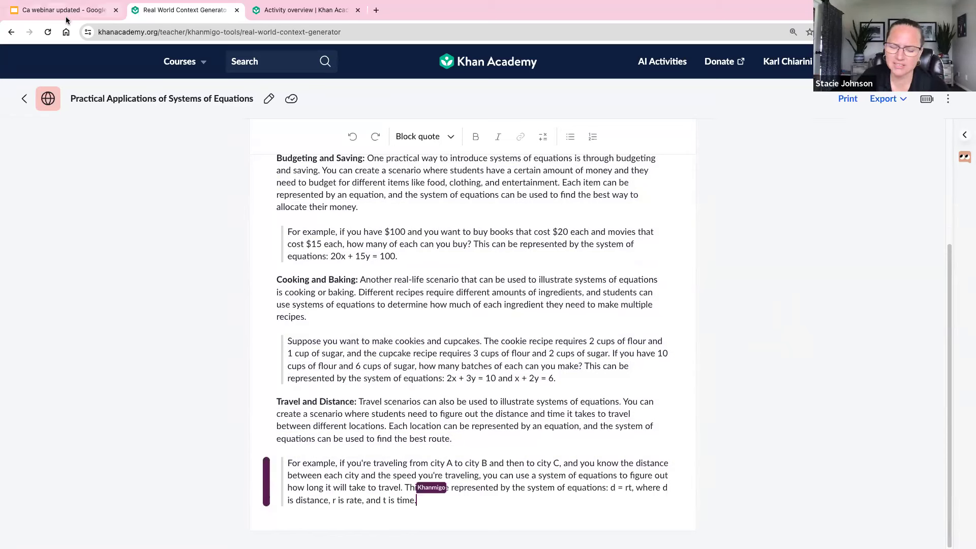
- Go back to the Khanmigo Tools and look through the course catalogue across all subjects
click(23, 101)
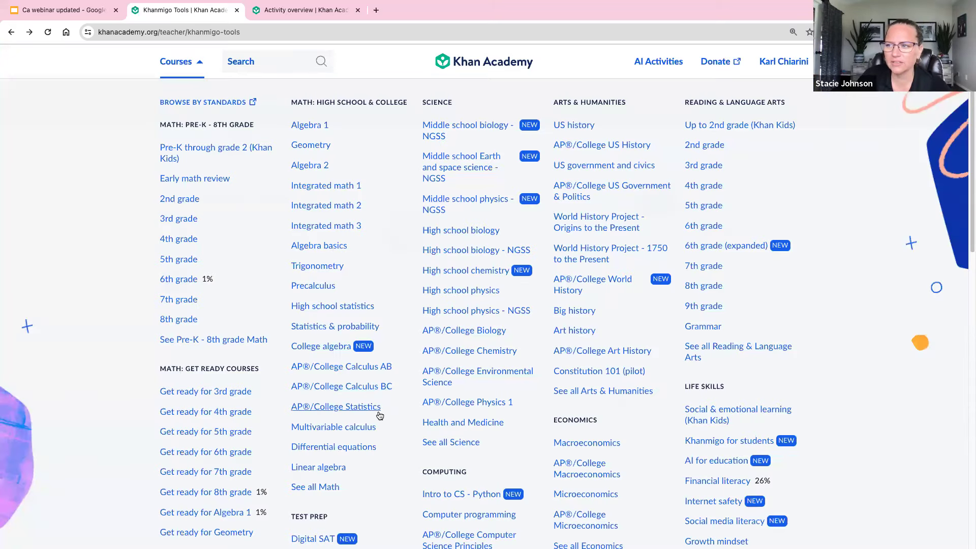
scroll(392, 239, down, 5)
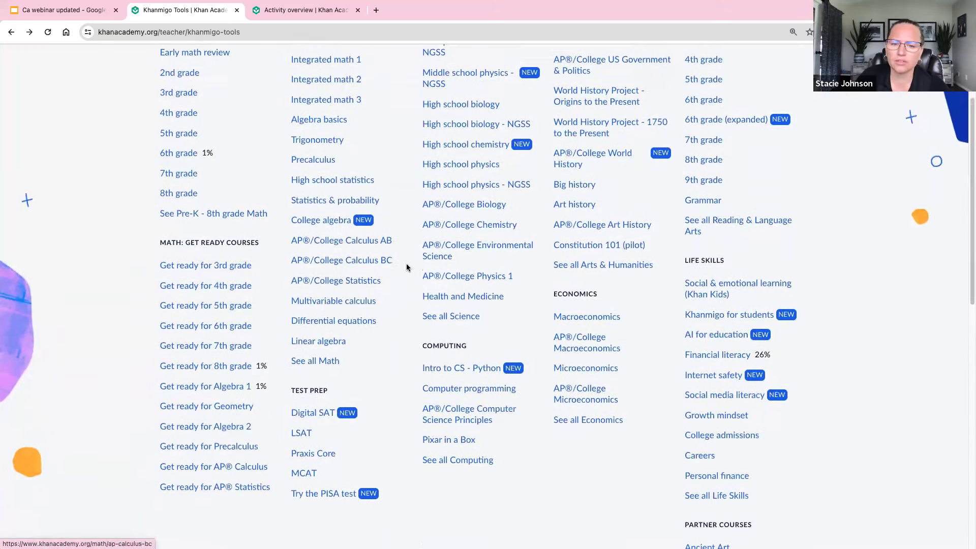
scroll(399, 275, up, 5)
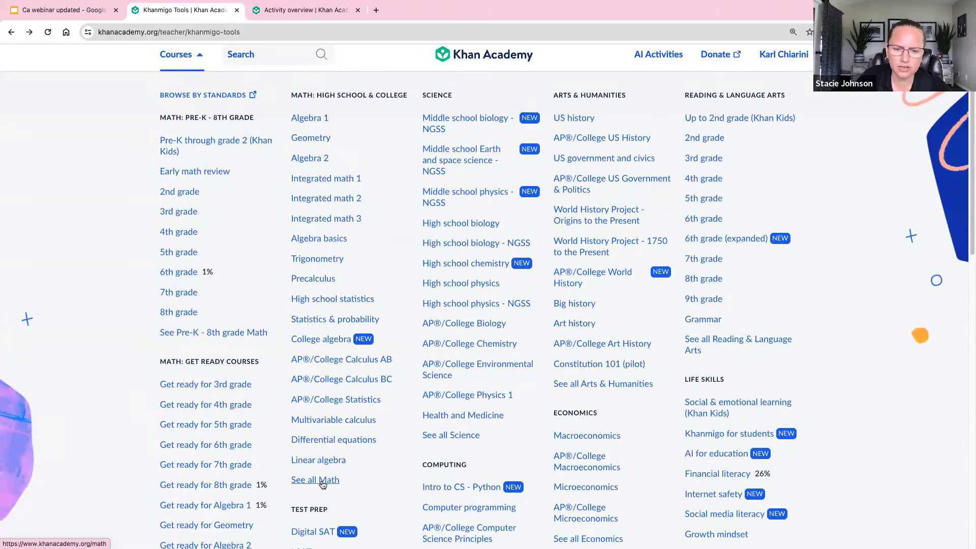
- Open the full list of math courses and browse it from early math to the high school courses
click(319, 485)
scroll(871, 440, down, 7)
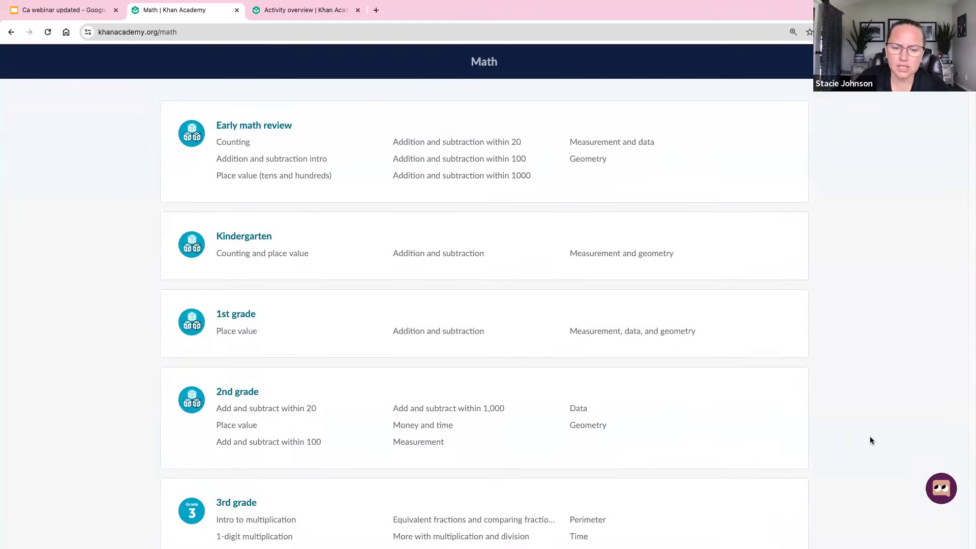
scroll(871, 441, down, 13)
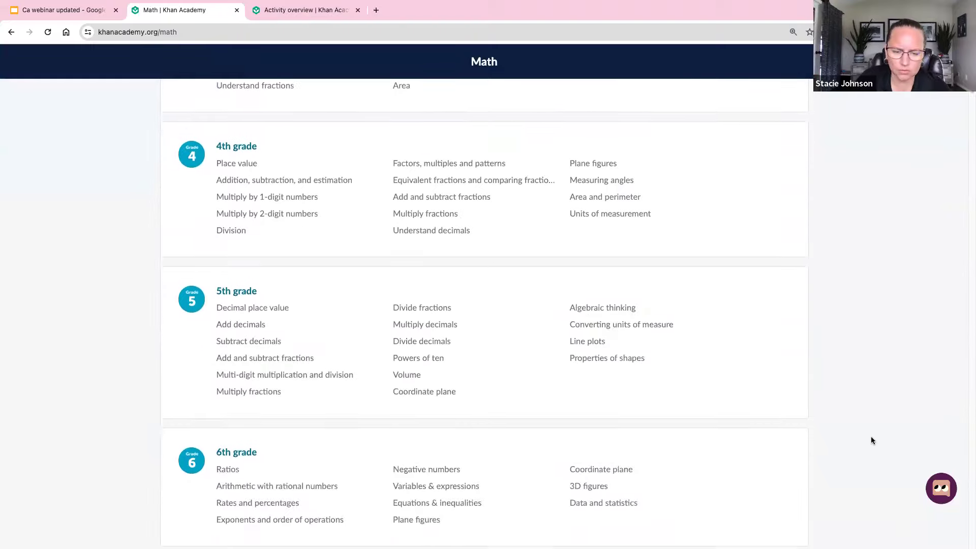
scroll(873, 440, down, 9)
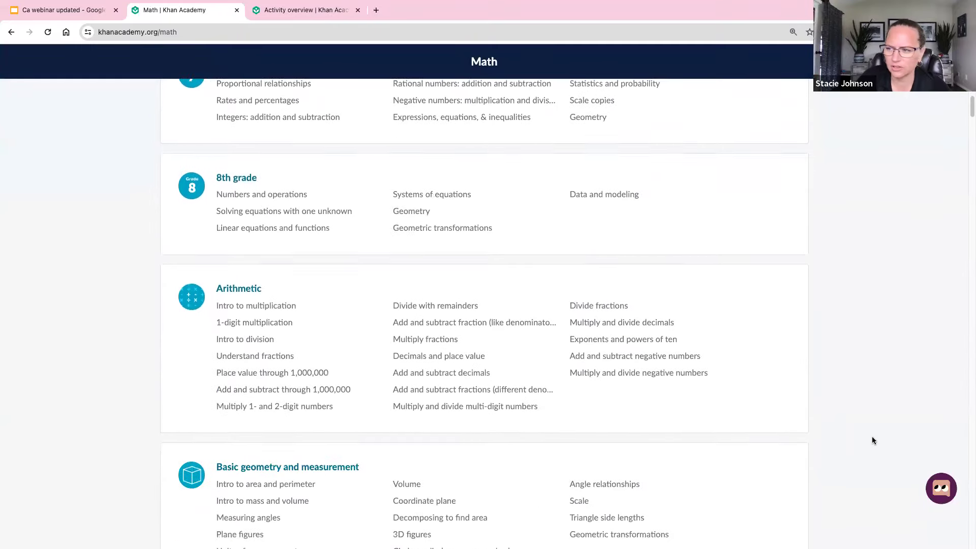
scroll(874, 440, down, 19)
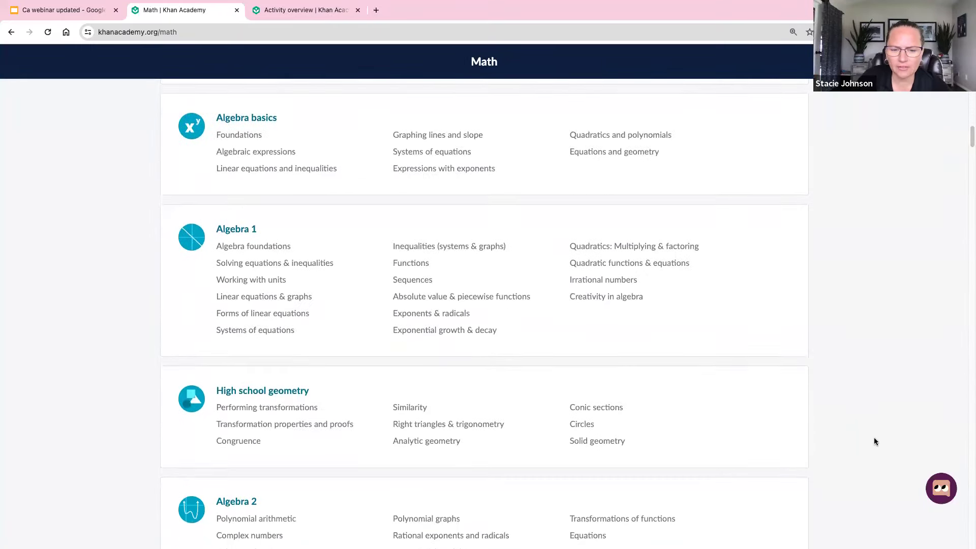
- Browse the rest of the math course list, from Algebra 1 through calculus to the Illustrative Mathematics and Eureka Math/EngageNY courses
scroll(875, 441, down, 6)
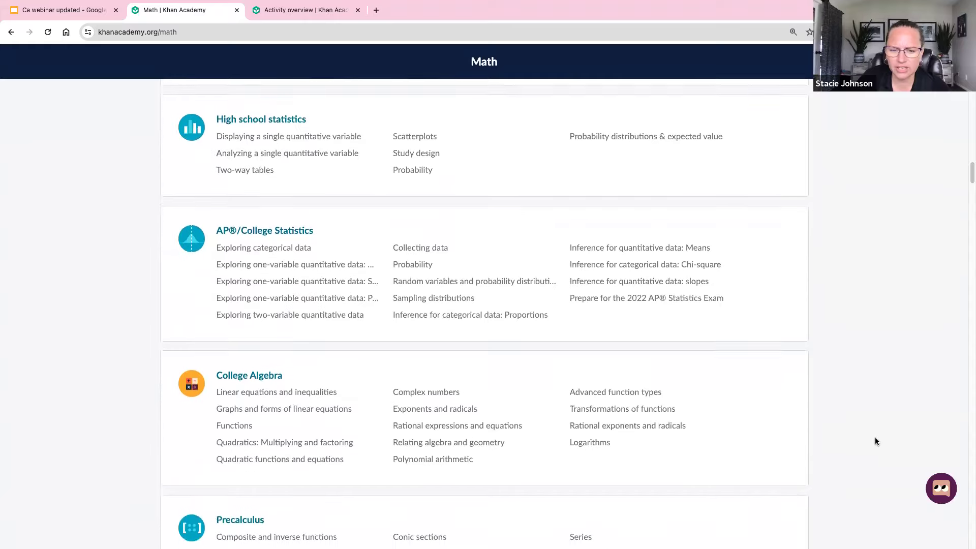
scroll(876, 441, down, 8)
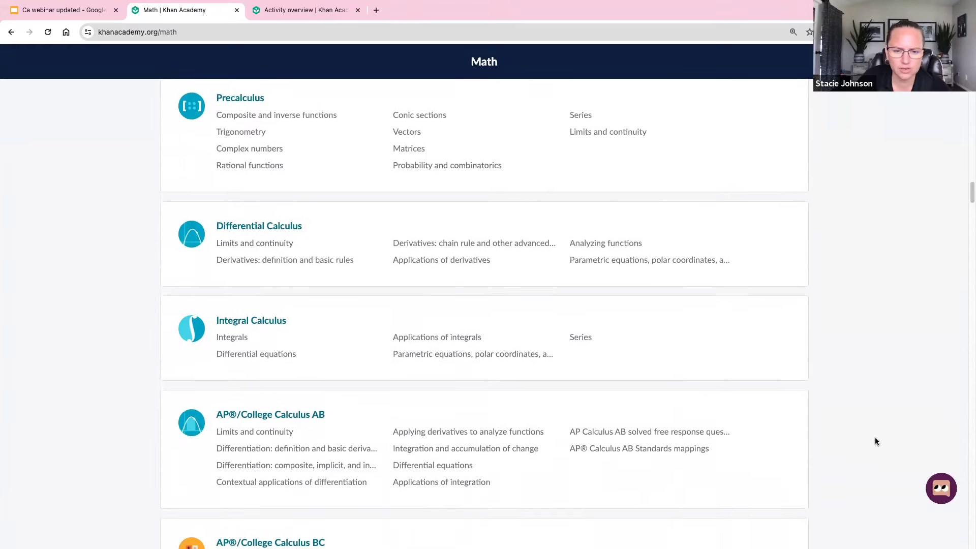
scroll(892, 437, down, 13)
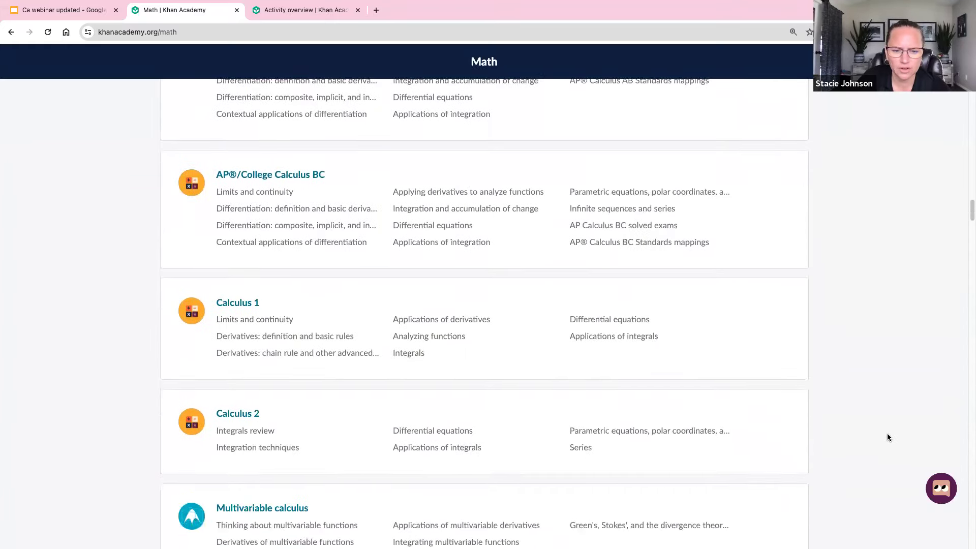
scroll(894, 440, down, 1)
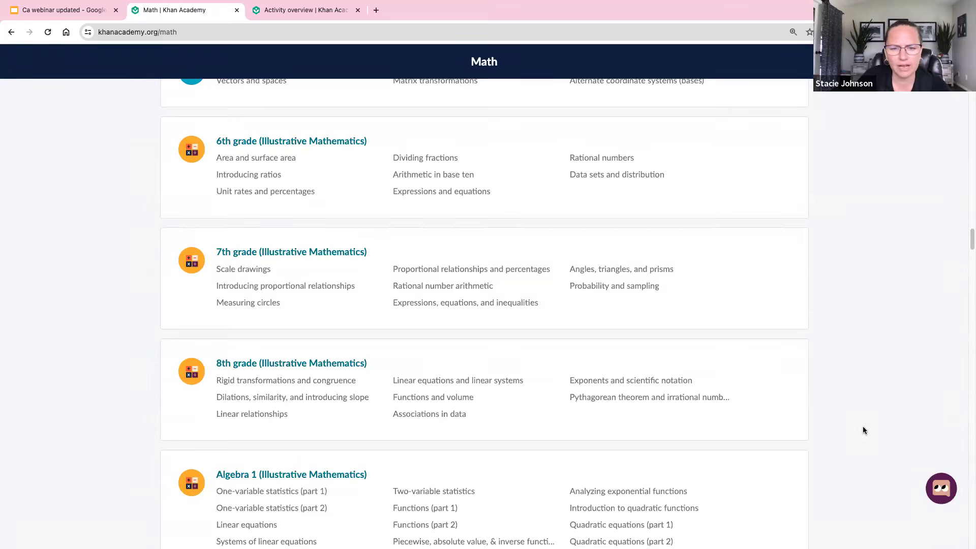
scroll(819, 441, down, 4)
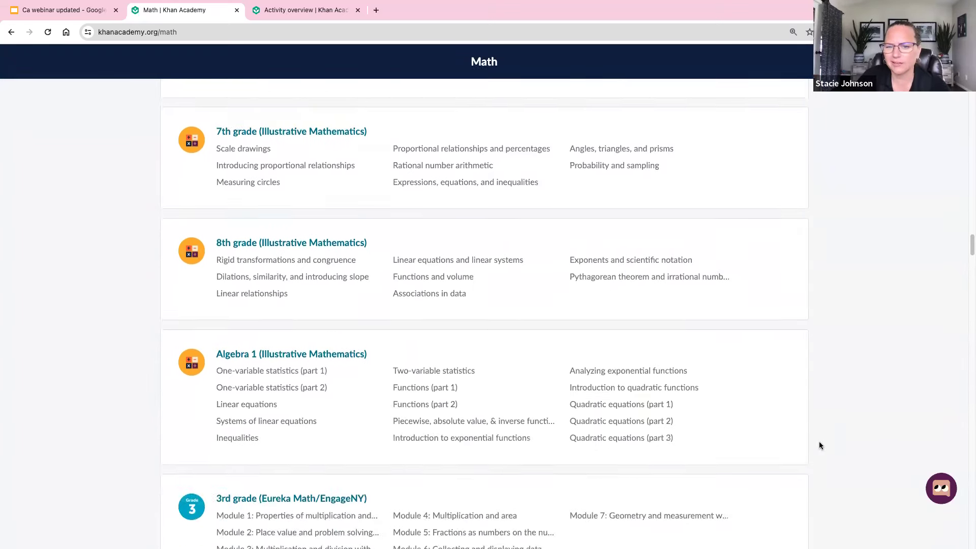
scroll(819, 442, down, 7)
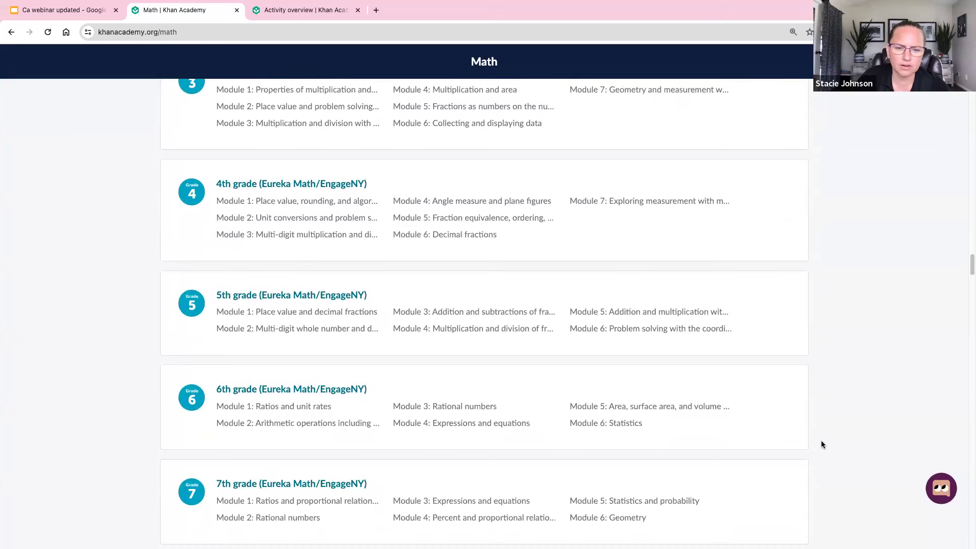
scroll(828, 445, down, 1)
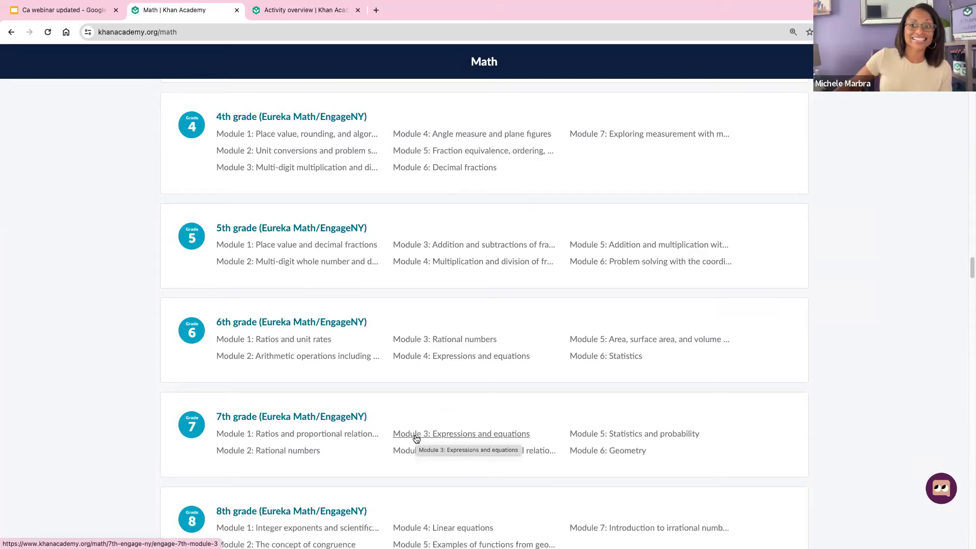
- Go back to the Illustrative Mathematics courses and open the 8th grade (Illustrative Mathematics) course
scroll(478, 401, up, 10)
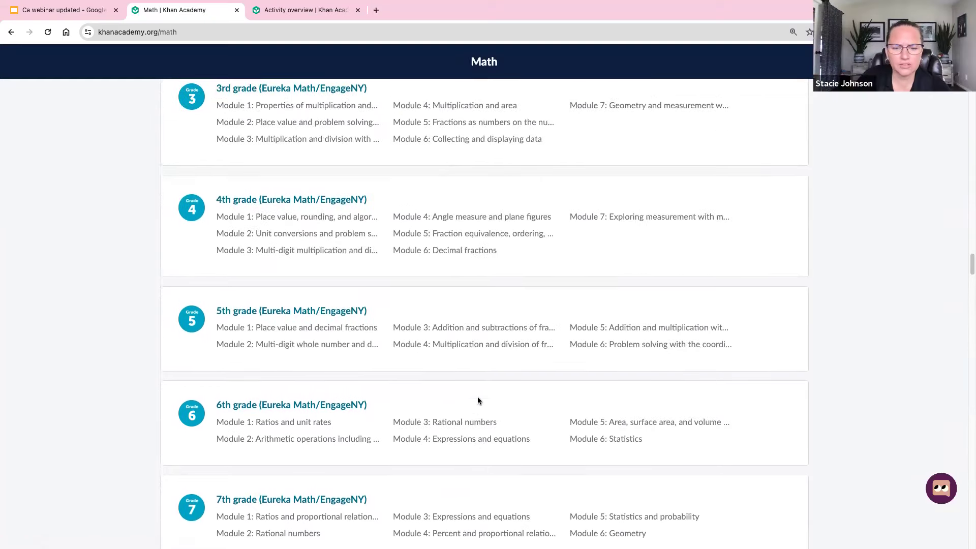
scroll(478, 400, up, 4)
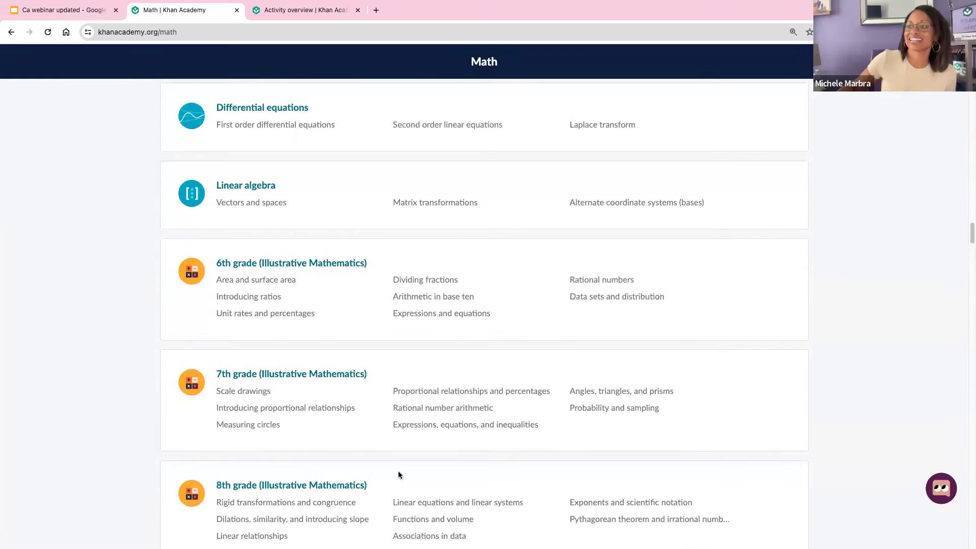
scroll(398, 470, down, 2)
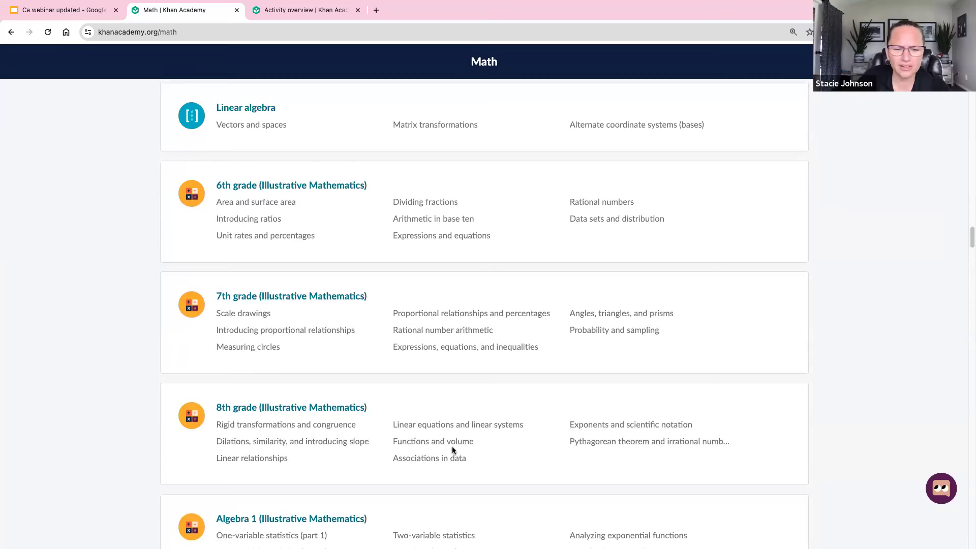
click(310, 408)
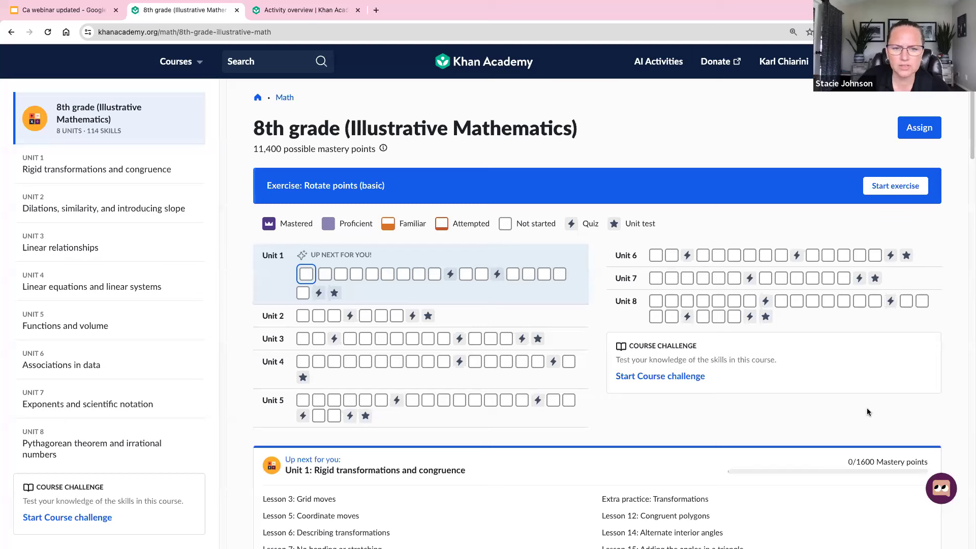
- Review the course's units and open Lesson 3: Representing proportional relationships in Unit 3: Linear relationships
scroll(871, 410, down, 3)
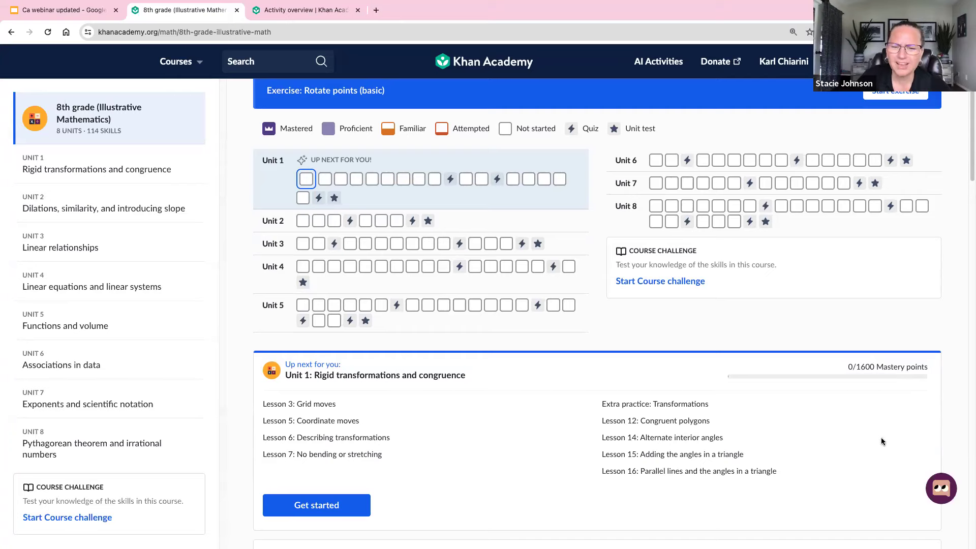
scroll(883, 442, down, 4)
scroll(883, 442, down, 3)
scroll(882, 441, down, 1)
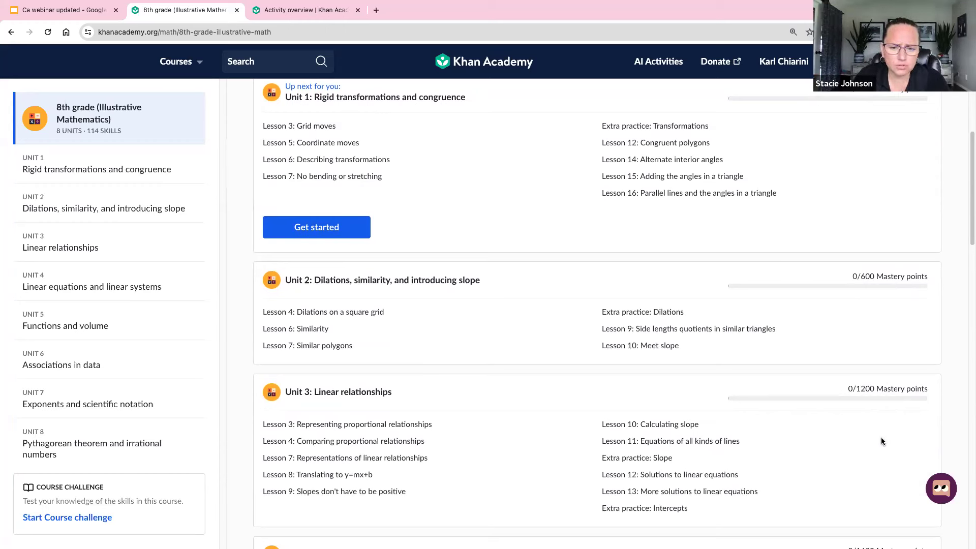
click(381, 430)
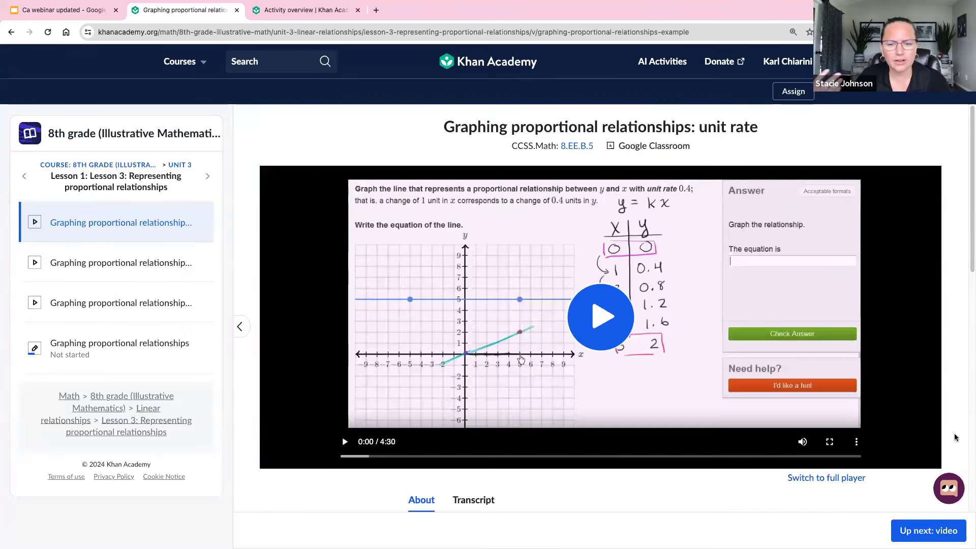
- Open Khanmigo beside the lesson video and show its teacher chat suggestions, ending in the student view
click(949, 491)
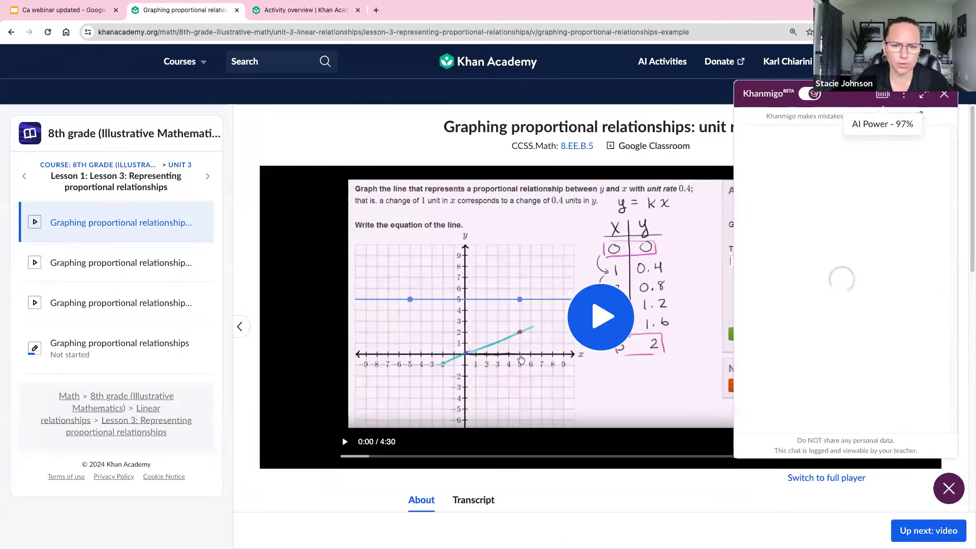
click(810, 94)
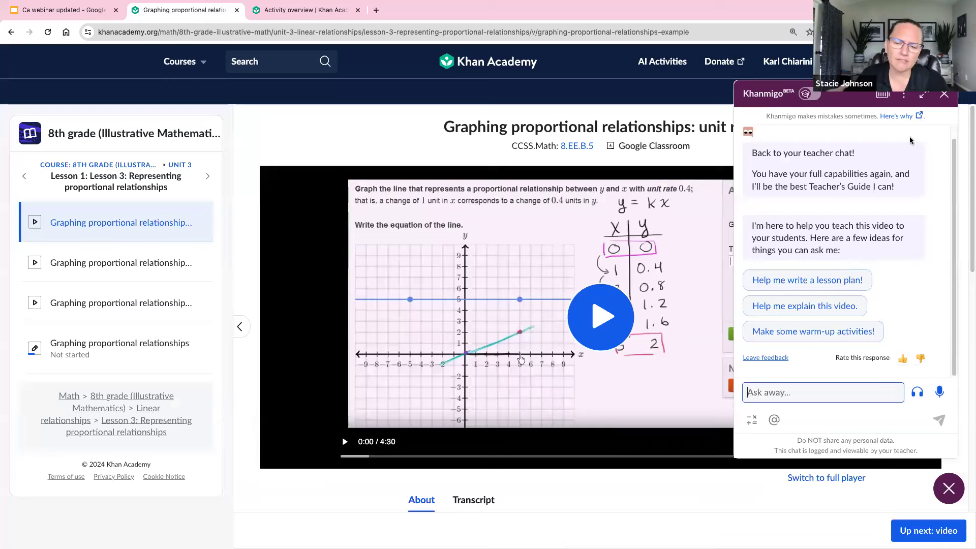
click(806, 98)
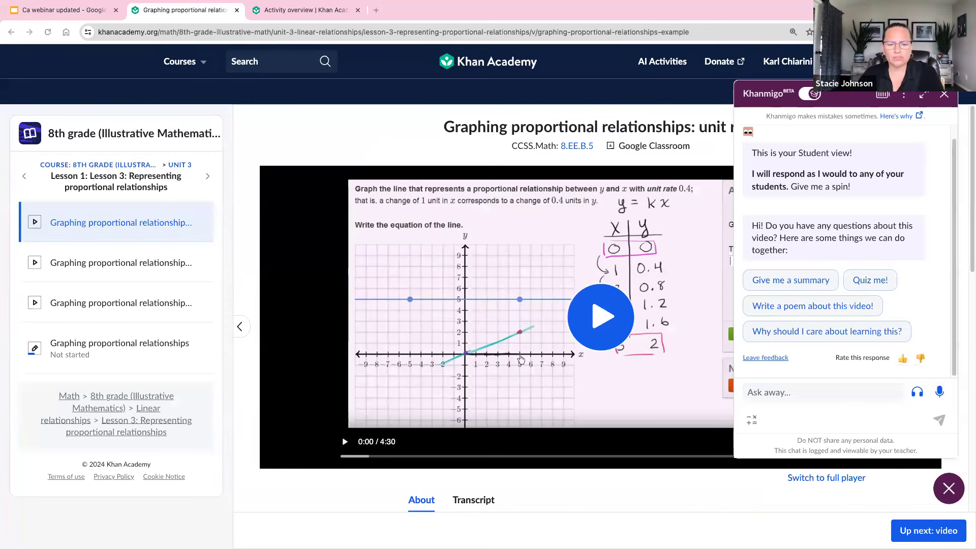
- Switch to the Google Slides presentation and present the Partnership Advantages slides through to the district implementation support calendar
click(81, 14)
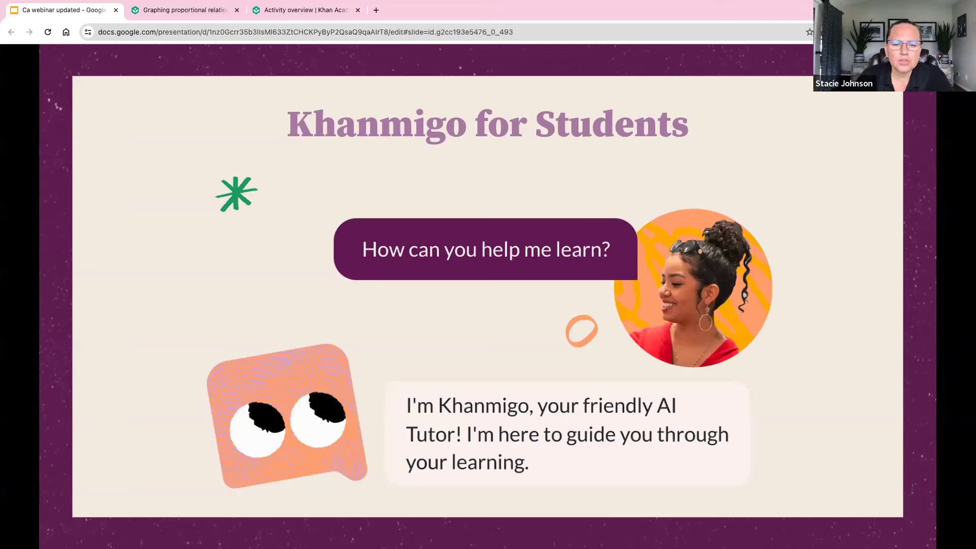
key(Right)
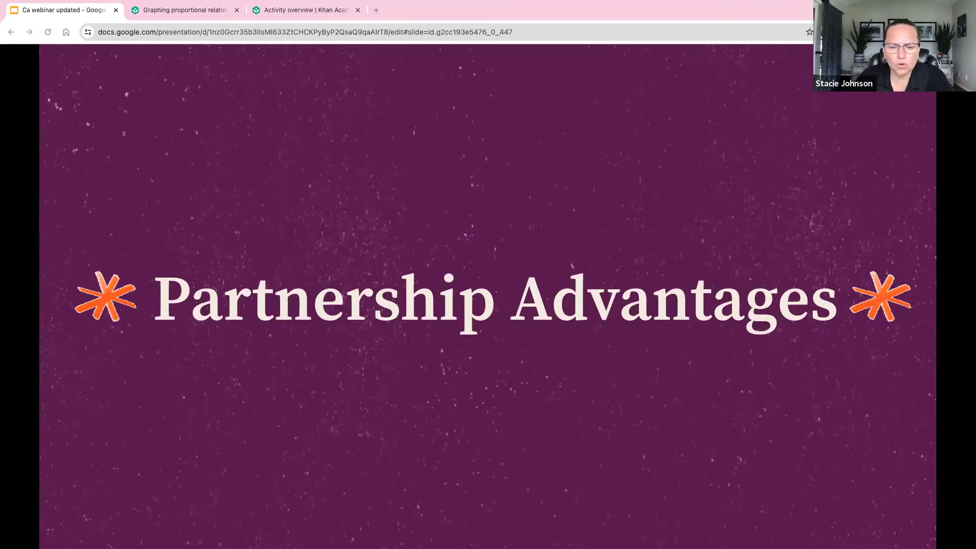
key(Right)
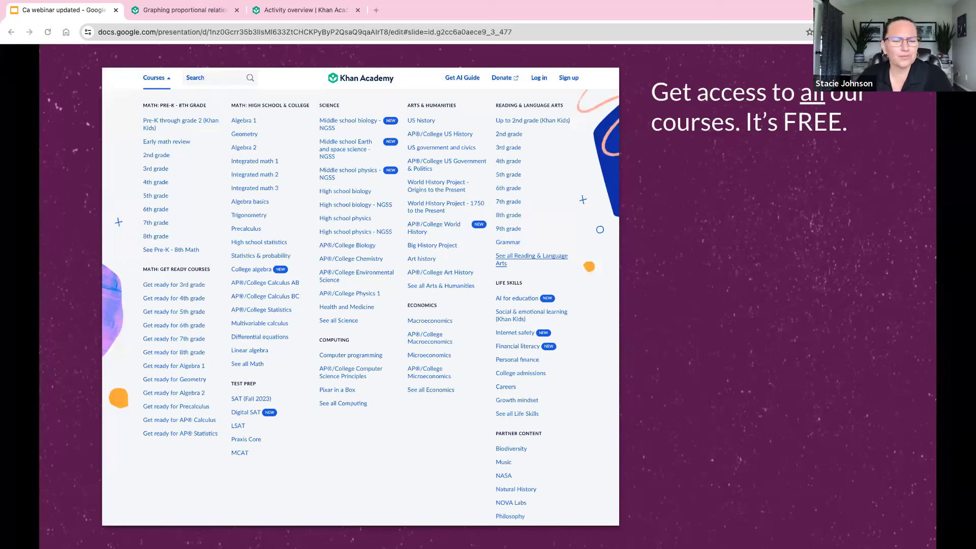
key(Right)
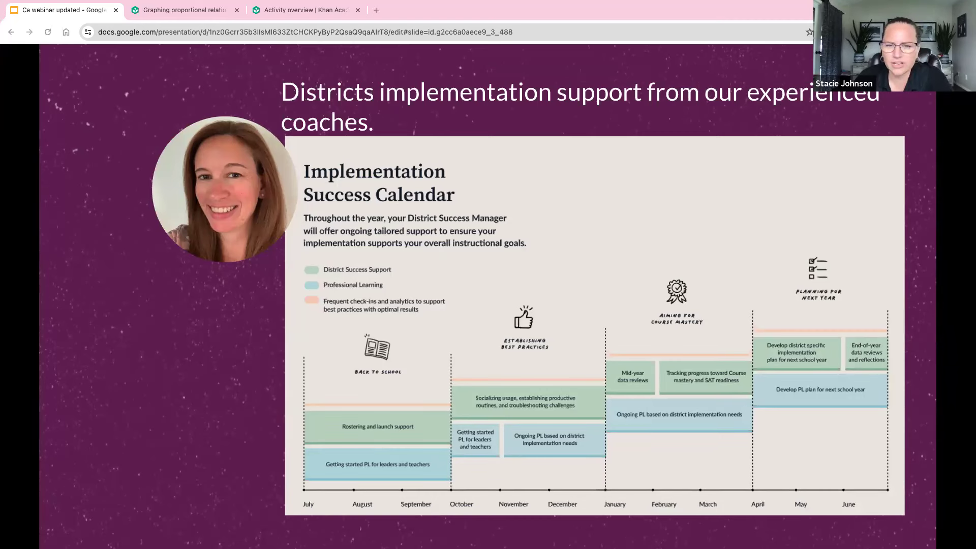
key(Left)
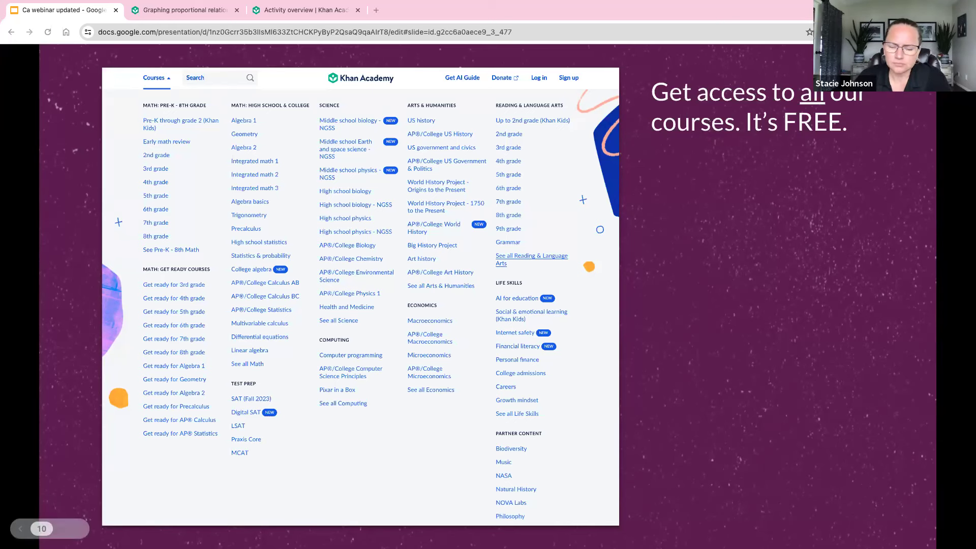
key(Right)
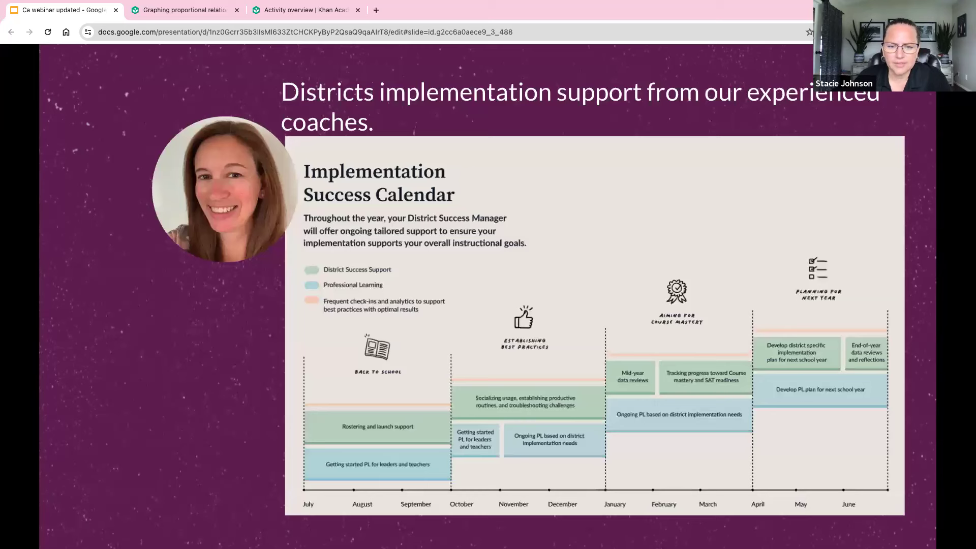